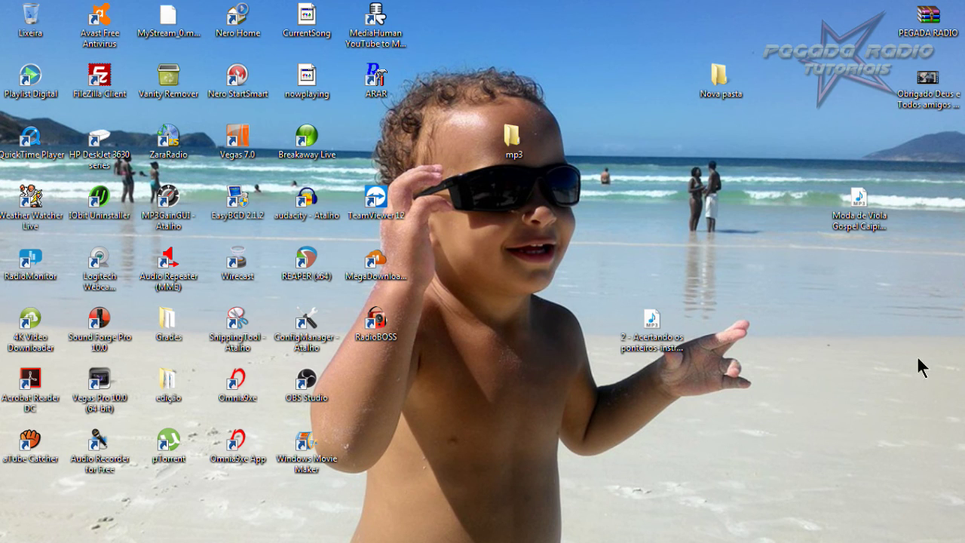
- Check the contents of the Nova pasta folder on the desktop, close it and delete the folder
double_click(724, 85)
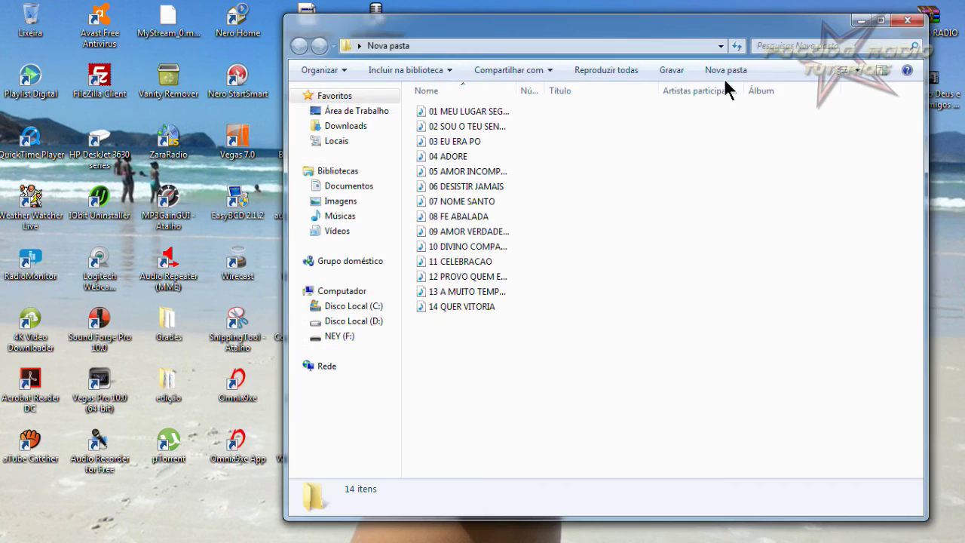
left_click(907, 21)
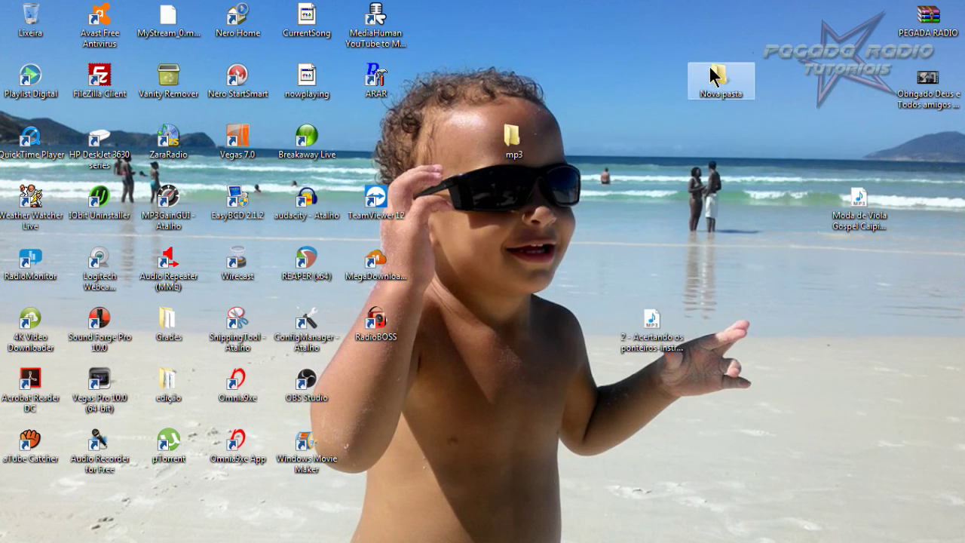
key("Delete")
key("Return")
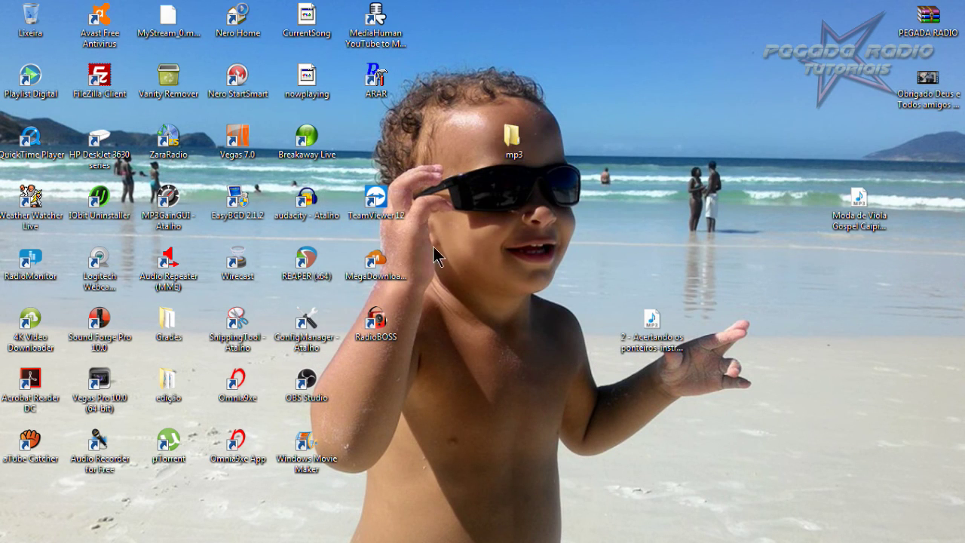
- Open the "Álbum - CD ACUSTICO AO VIVO!!!!" zip from the Downloads folder and browse its nested RAR down to the MP3 tracks
mouse_move(245, 535)
left_click(103, 532)
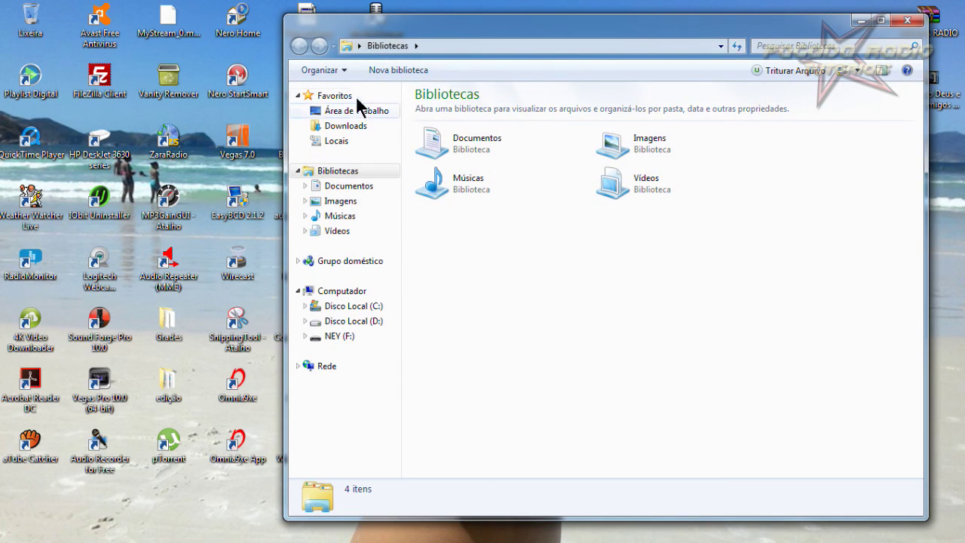
left_click(357, 134)
left_click_drag(450, 31, 151, 32)
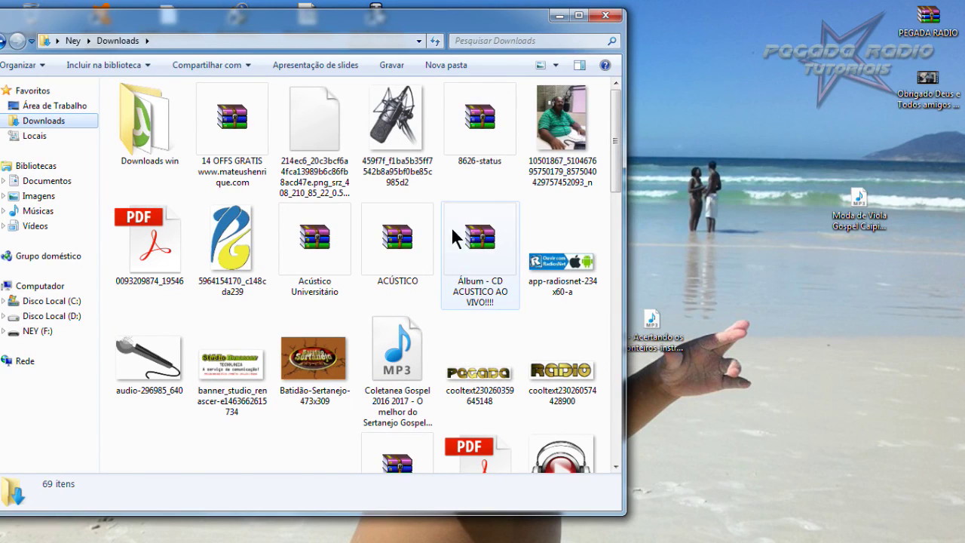
left_click(464, 229)
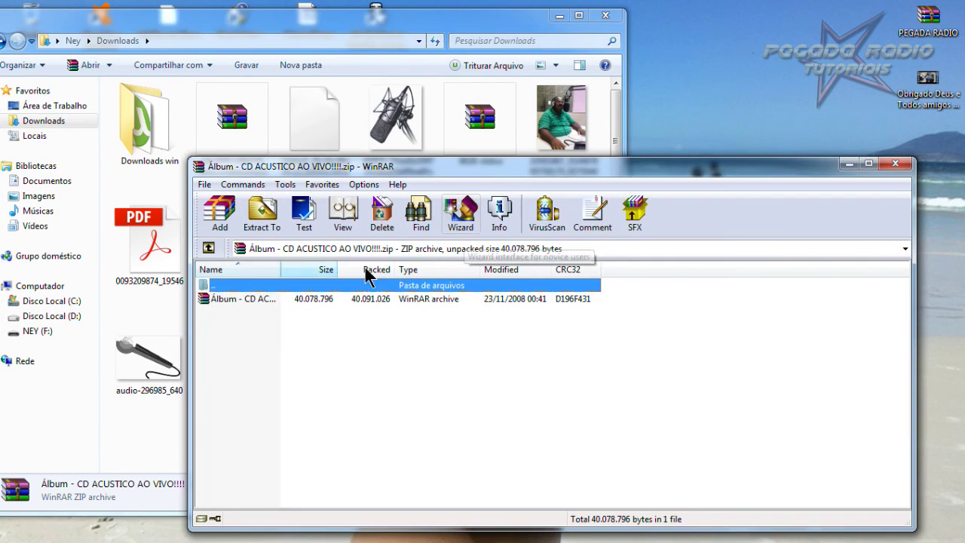
double_click(250, 299)
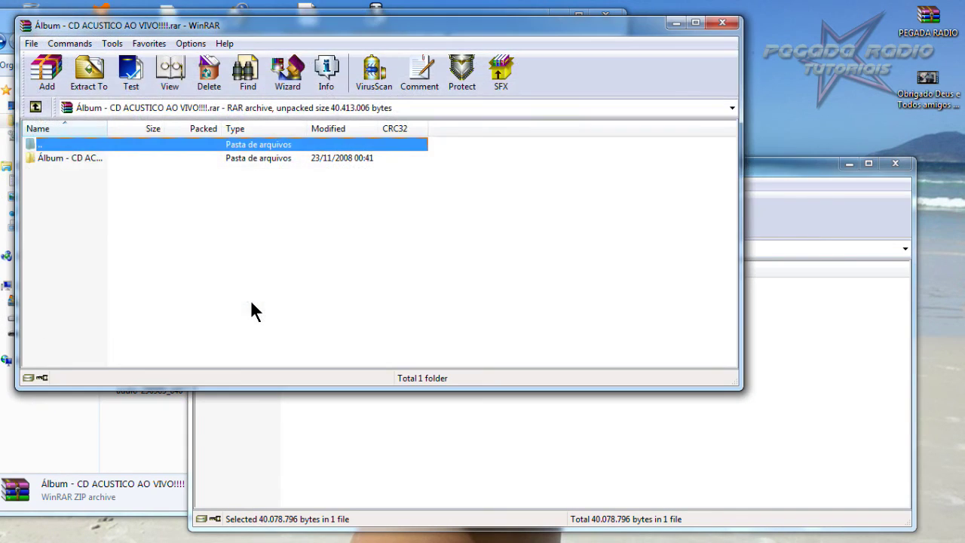
double_click(89, 156)
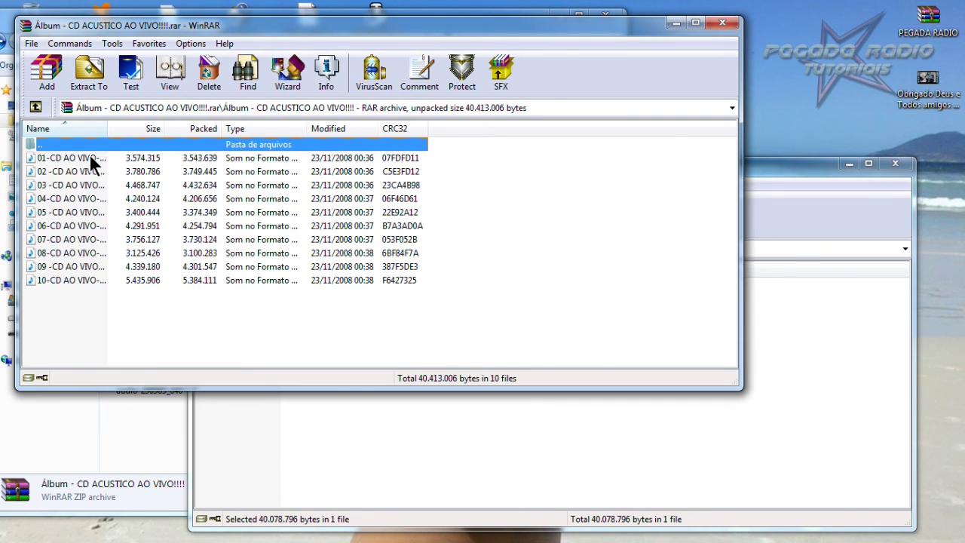
- Extract the album folder from the RAR archive to the desktop and close the archive and Downloads windows
left_click(35, 107)
left_click_drag(70, 157, 806, 77)
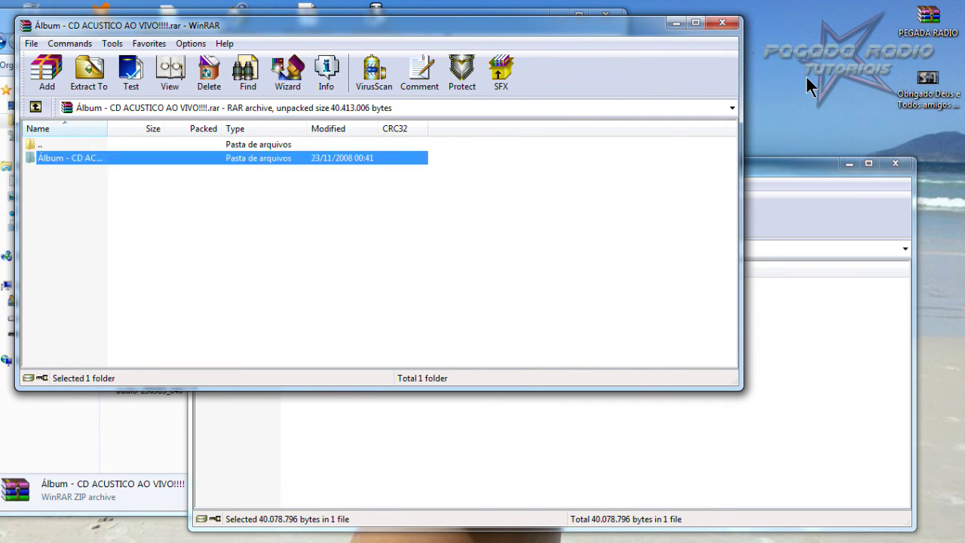
left_click(722, 23)
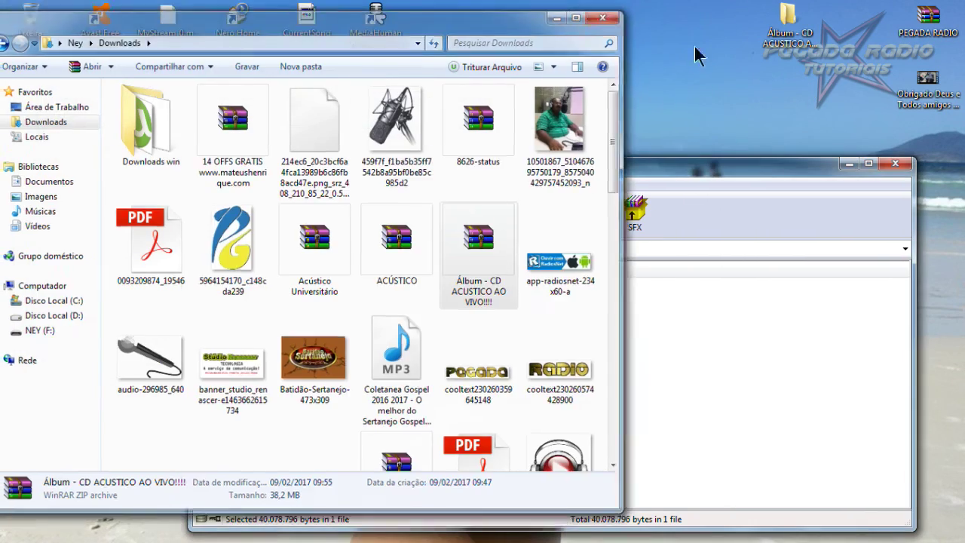
left_click(606, 16)
left_click(896, 163)
- Move the extracted album folder to a free area of the desktop and open it
left_click_drag(792, 23, 657, 164)
double_click(657, 163)
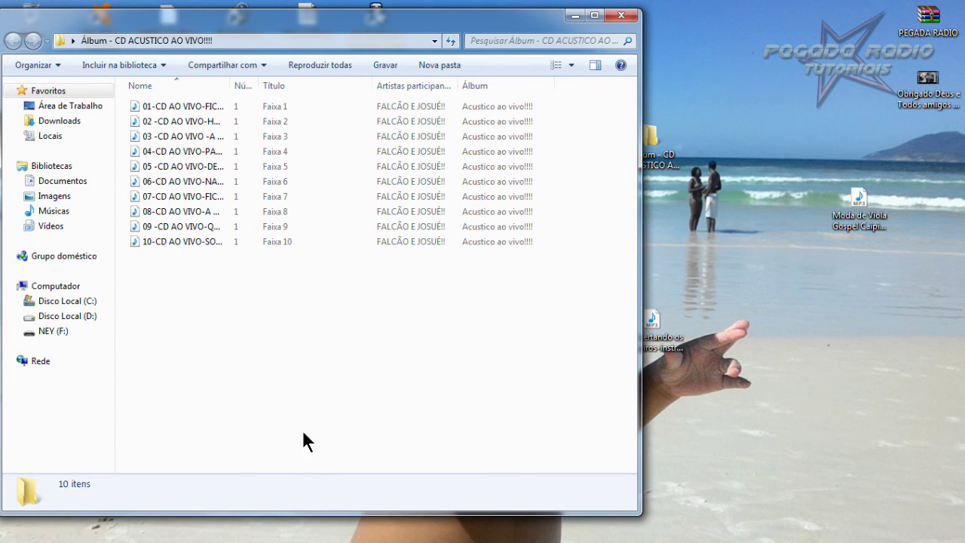
left_click(177, 108)
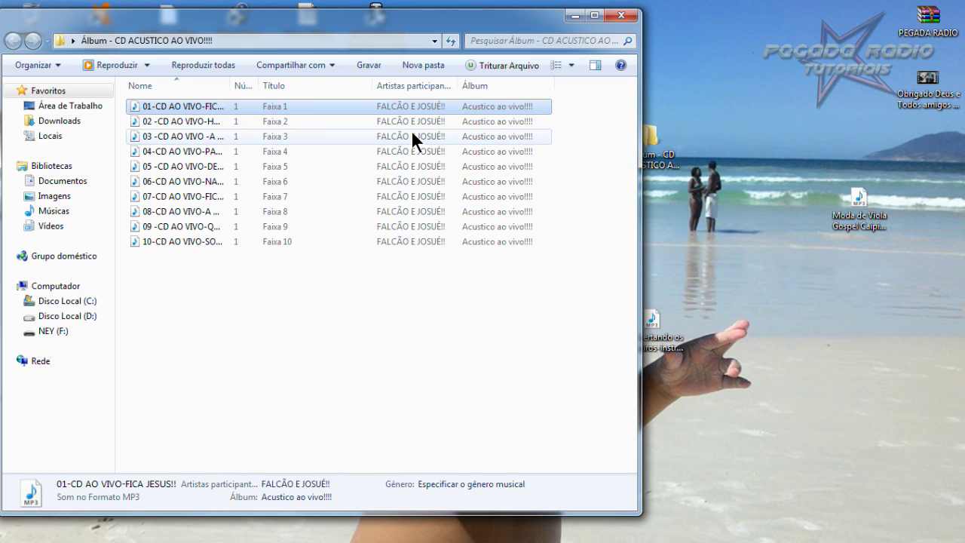
left_click(455, 392)
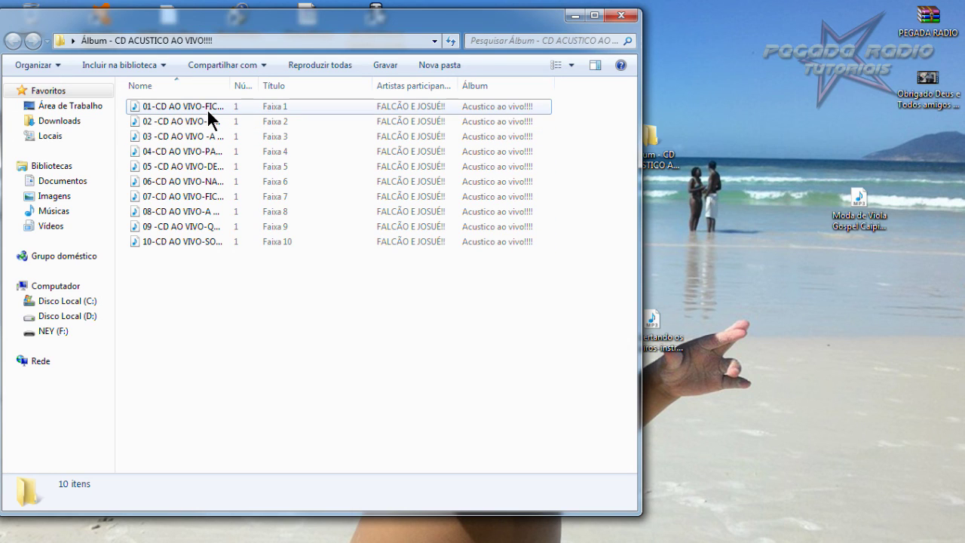
- Select all ten MP3 tracks in the album folder and show their detailed properties
left_click_drag(244, 294, 194, 105)
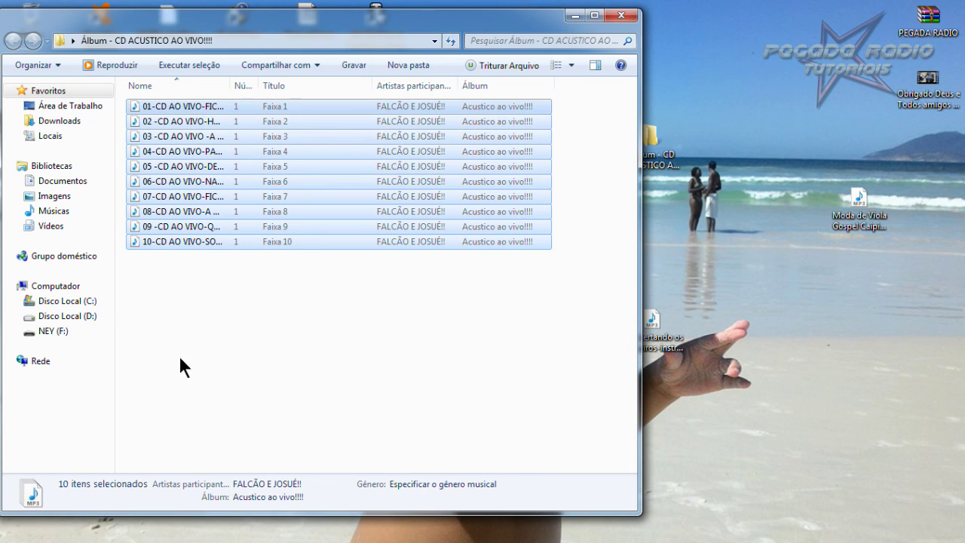
left_click(185, 317)
left_click_drag(189, 308, 185, 104)
right_click(184, 100)
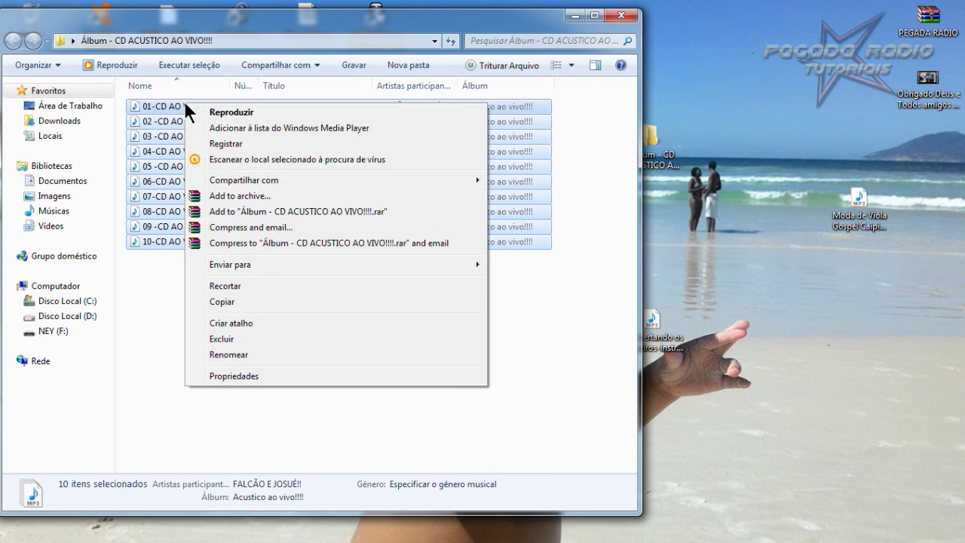
left_click(235, 375)
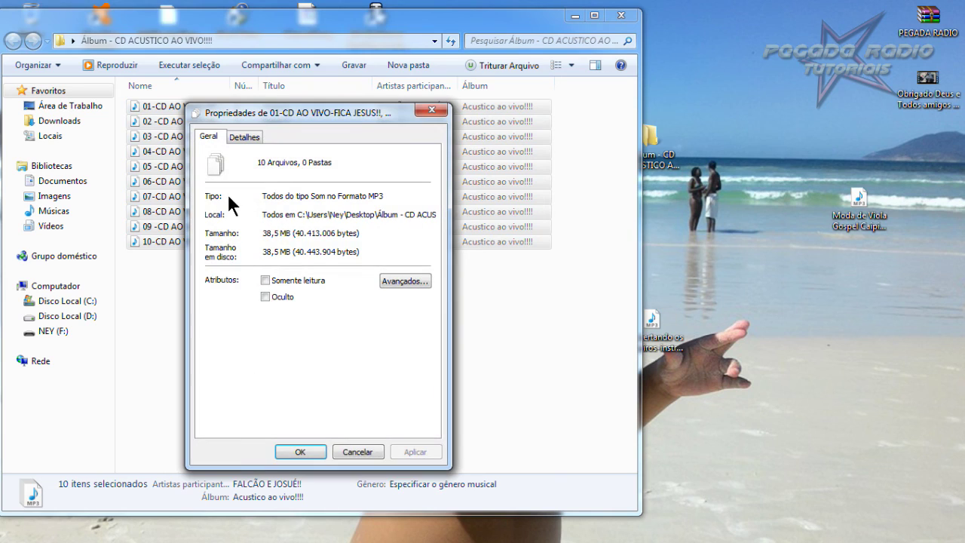
left_click(246, 137)
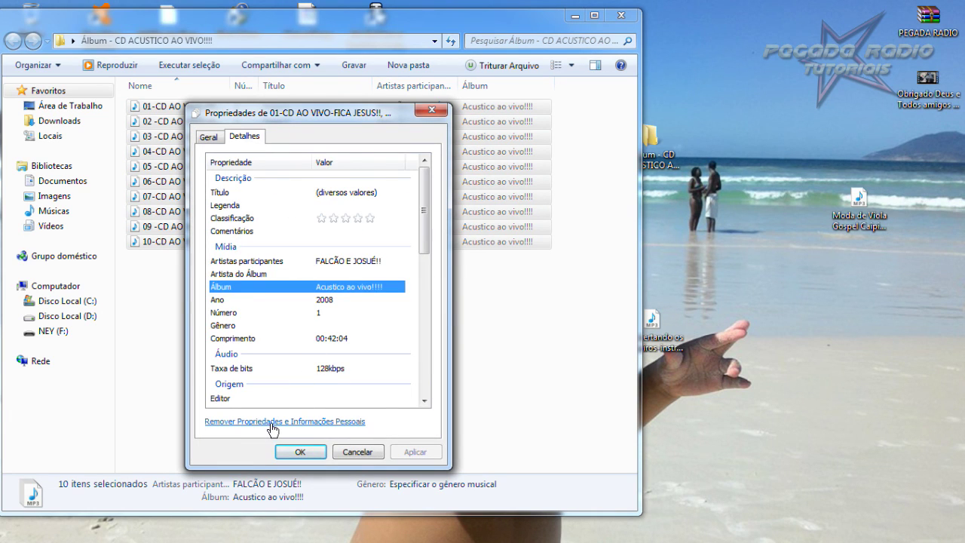
- Remove all removable properties and personal information from the selected tracks' original files and close their properties
left_click(293, 425)
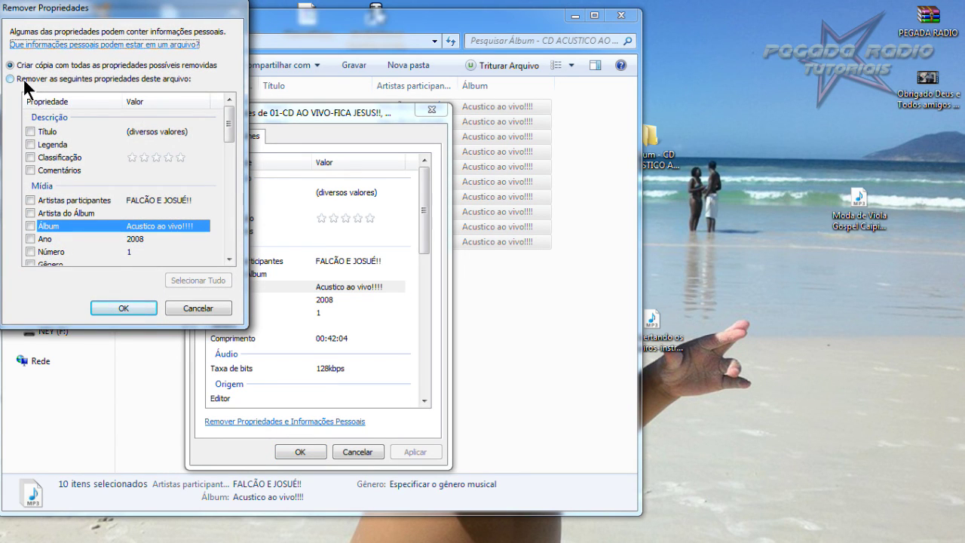
left_click(22, 78)
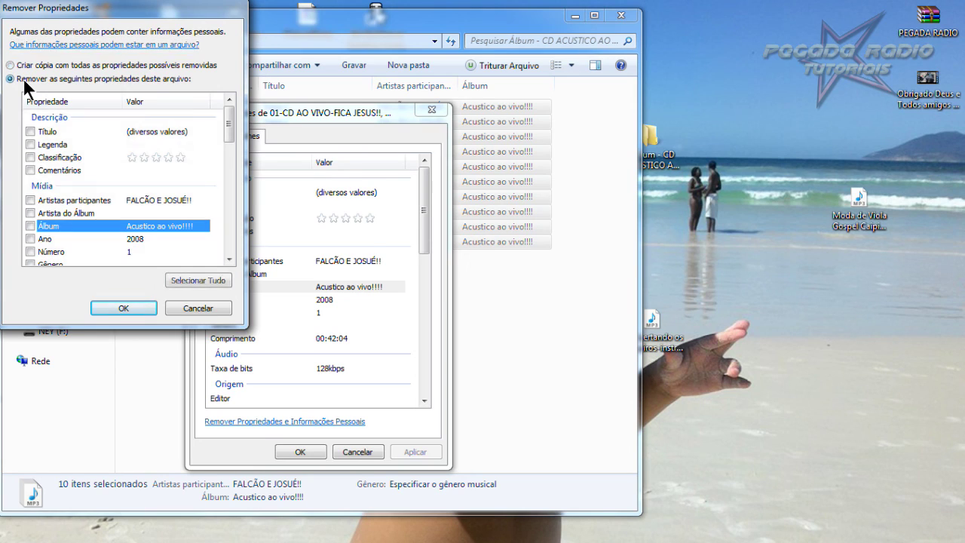
left_click(197, 279)
left_click(125, 308)
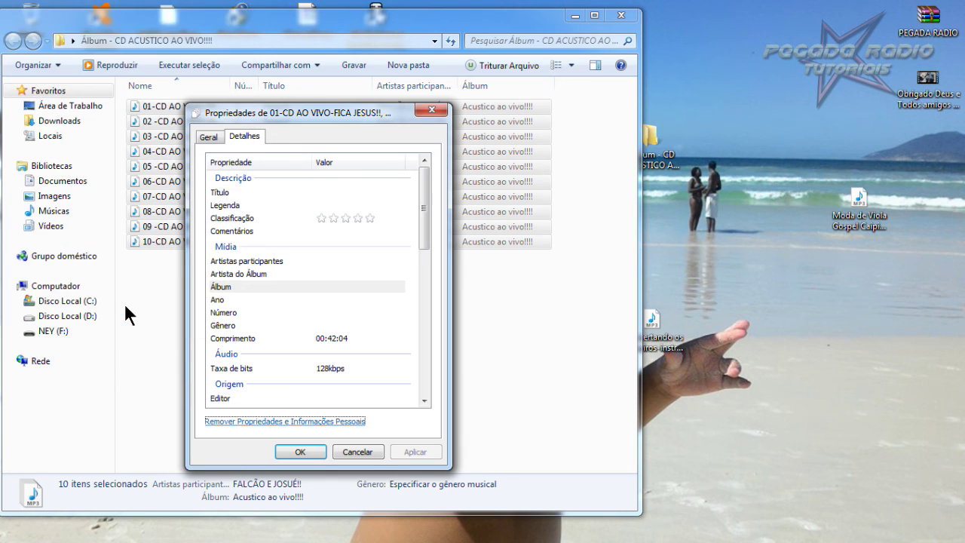
left_click(302, 452)
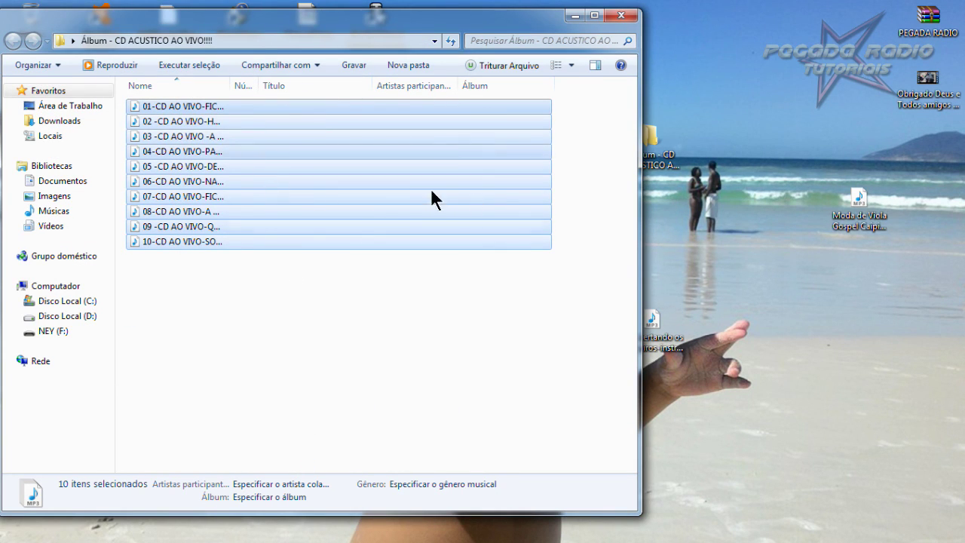
left_click(356, 347)
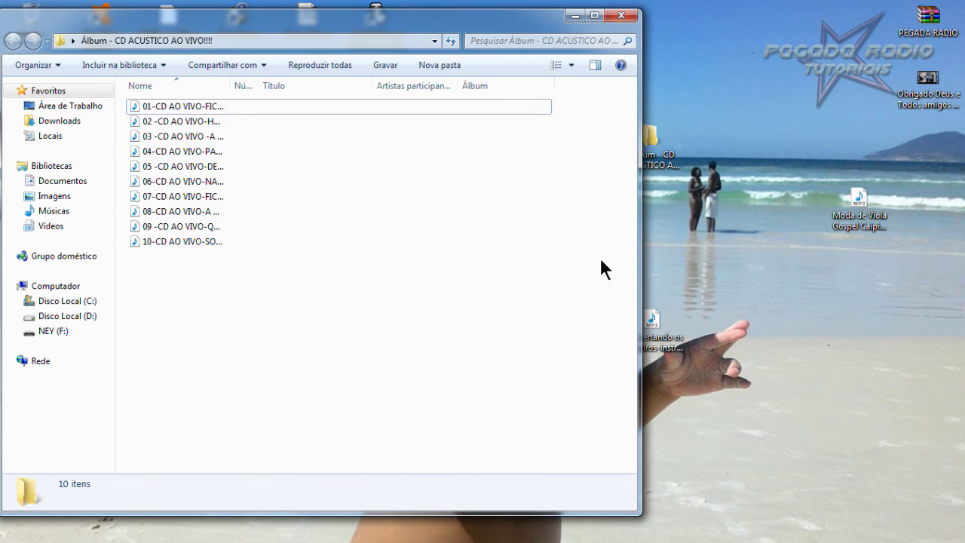
- Rename the first track as "01-CD AO VIVO-FICA JESUS", without the exclamation marks
left_click(185, 107)
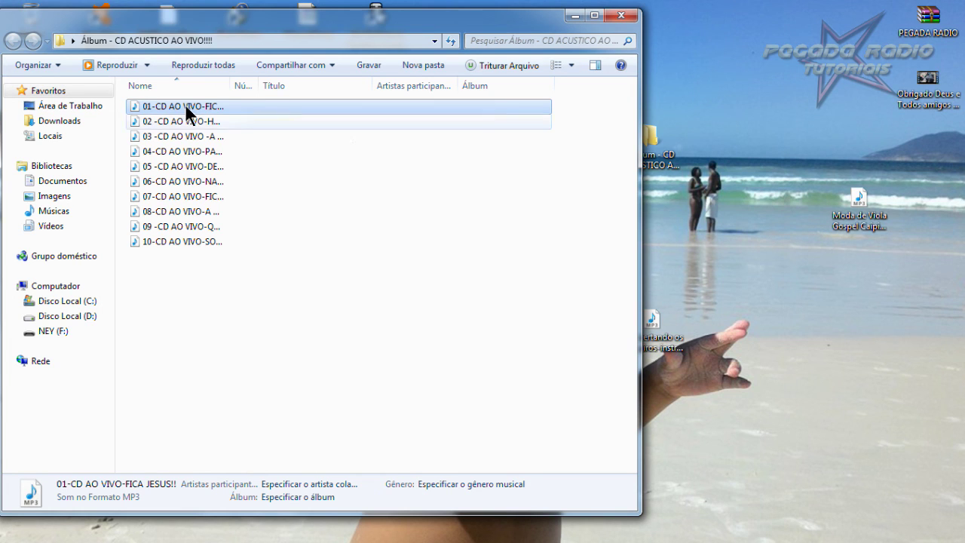
right_click(187, 102)
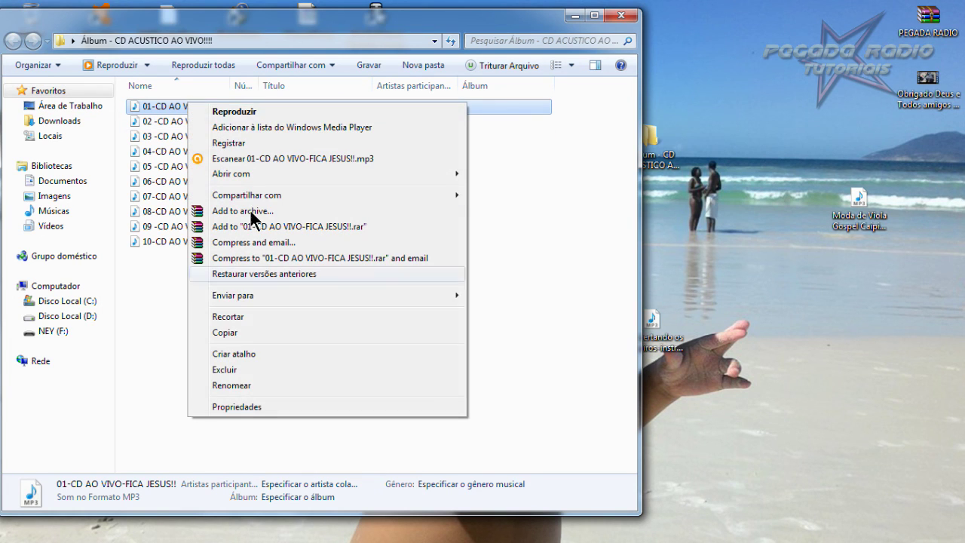
left_click(250, 383)
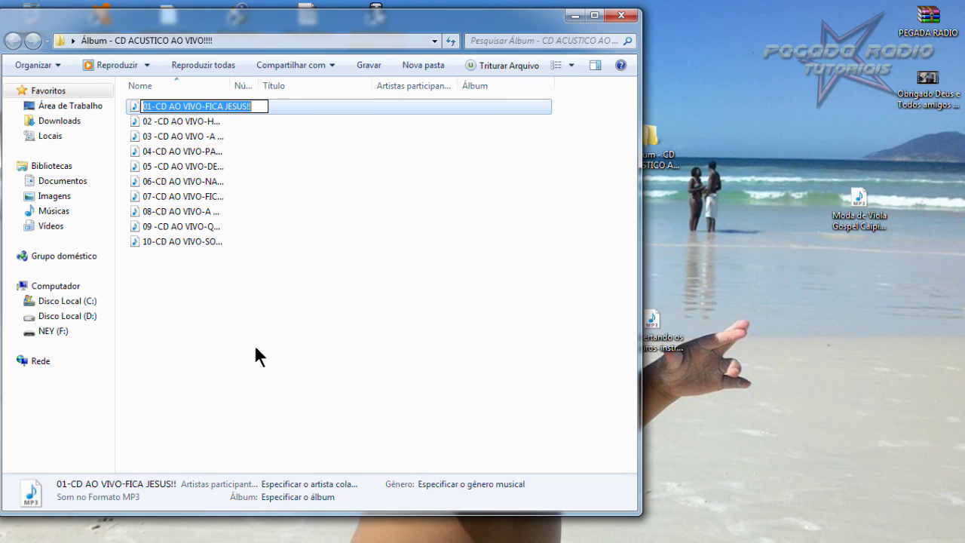
left_click(260, 109)
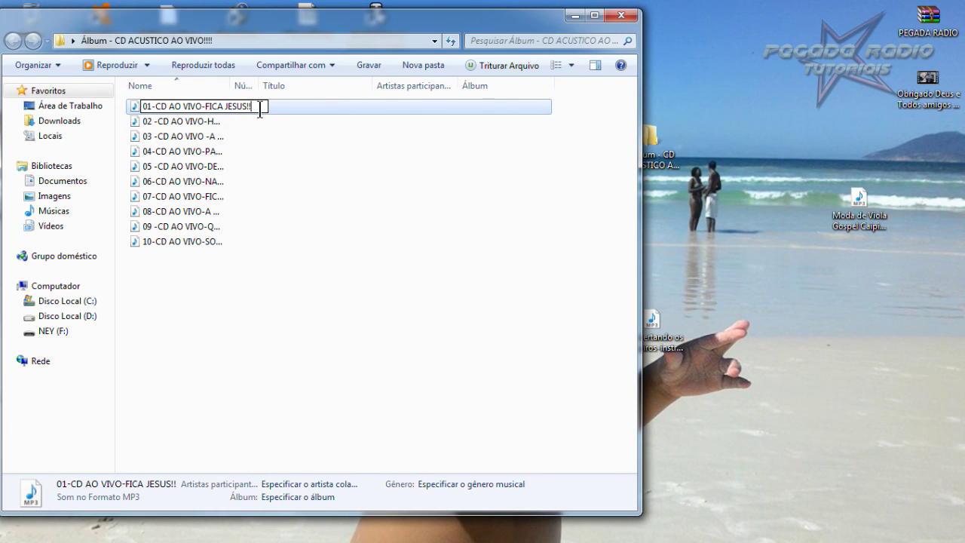
key("BackSpace")
key("BackSpace")
left_click(248, 260)
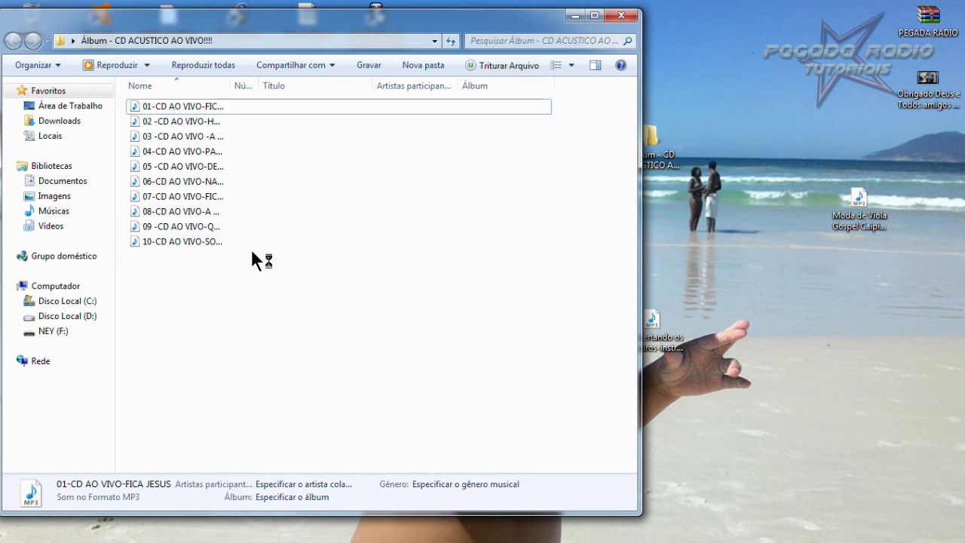
- Rename the second track as "02 -CD AO VIVO-HOJE TENHO VIDA", without the exclamation marks
left_click(196, 121)
right_click(196, 119)
left_click(245, 402)
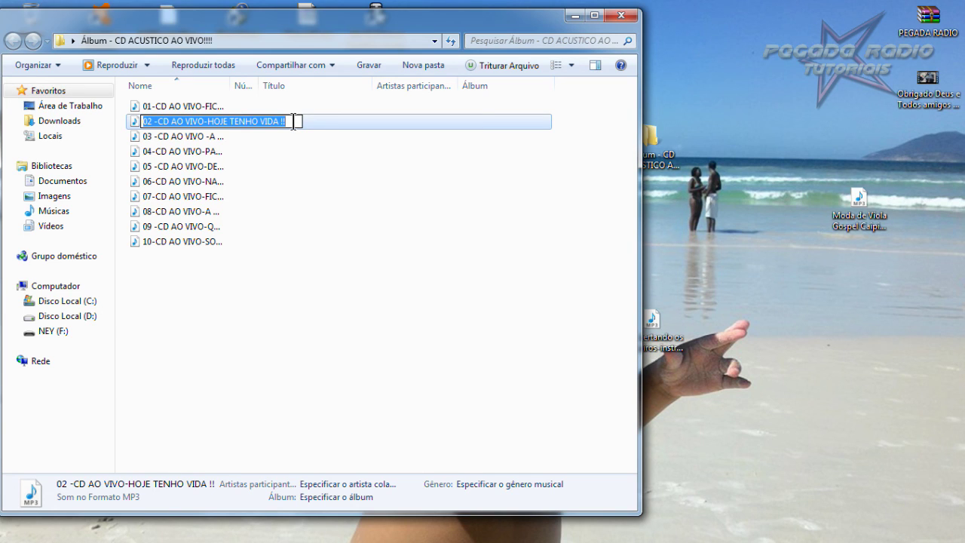
left_click(293, 122)
key("BackSpace")
key("BackSpace")
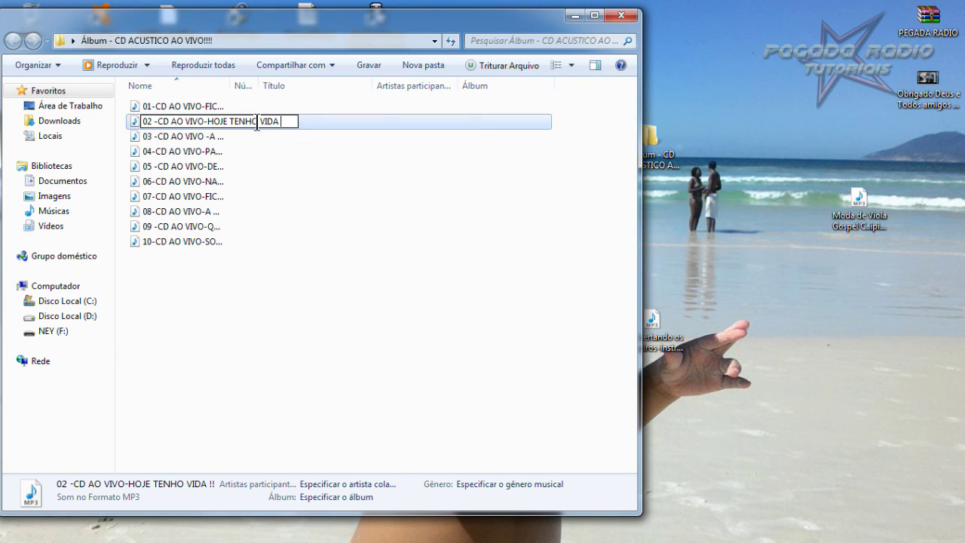
left_click(206, 137)
right_click(206, 136)
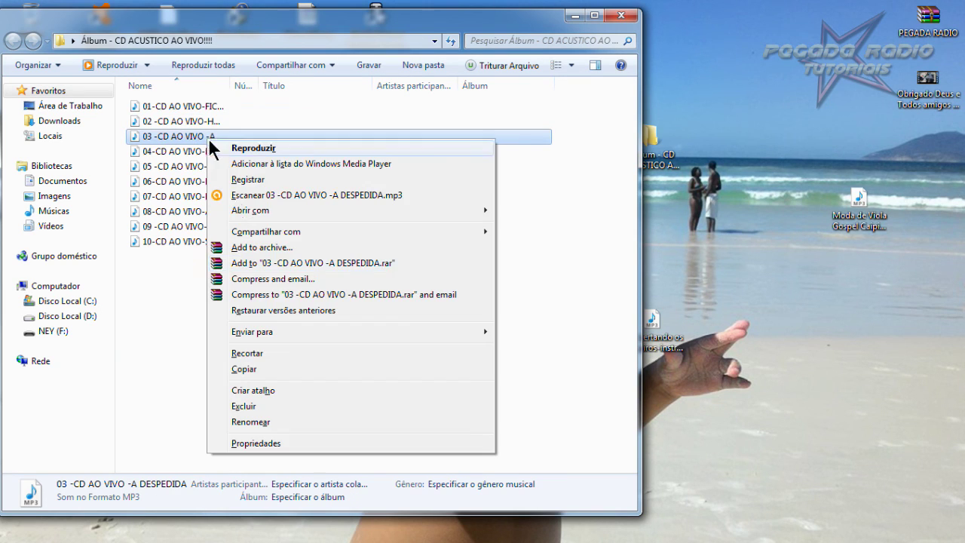
left_click(257, 422)
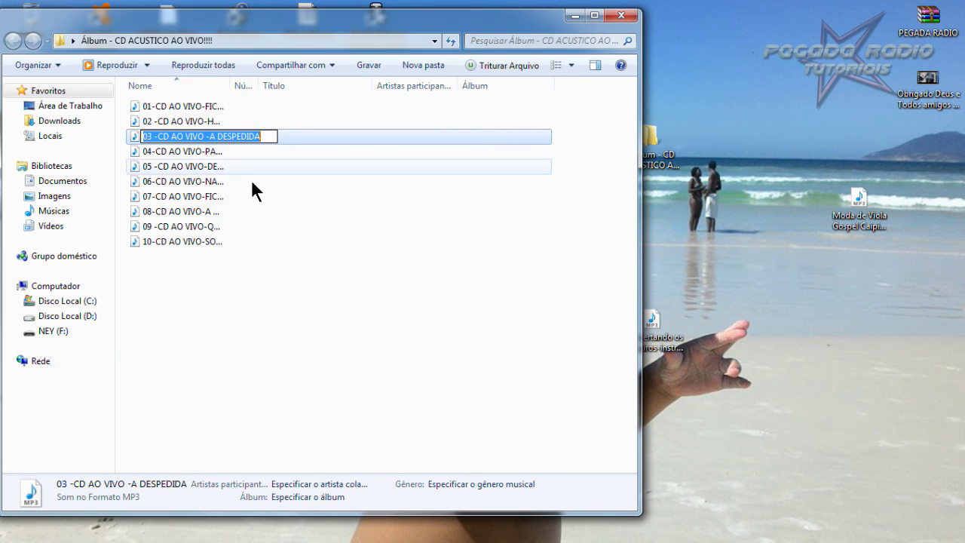
left_click(177, 151)
- Rename the fourth track as "04-CD AO VIVO-PASSE ESSE DESERTO", without the exclamation marks
right_click(177, 148)
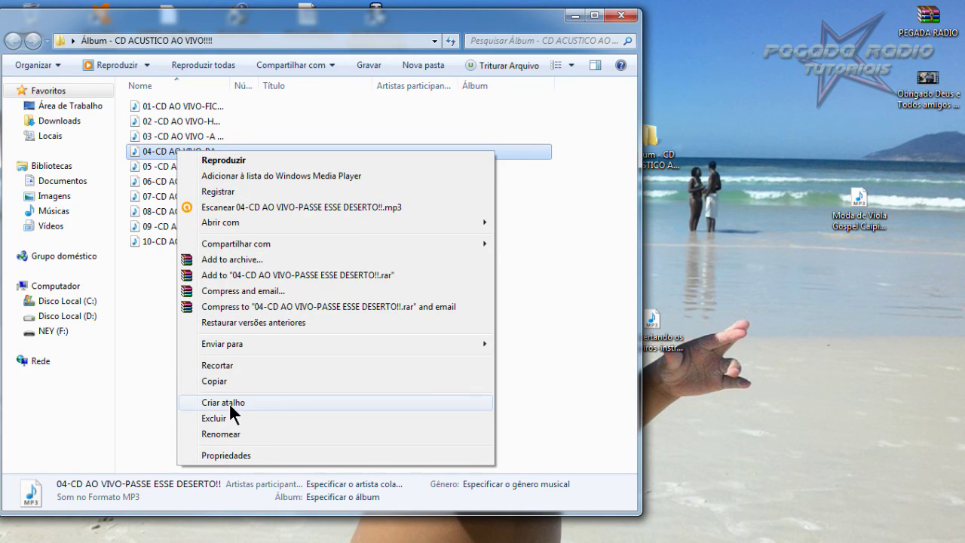
left_click(233, 434)
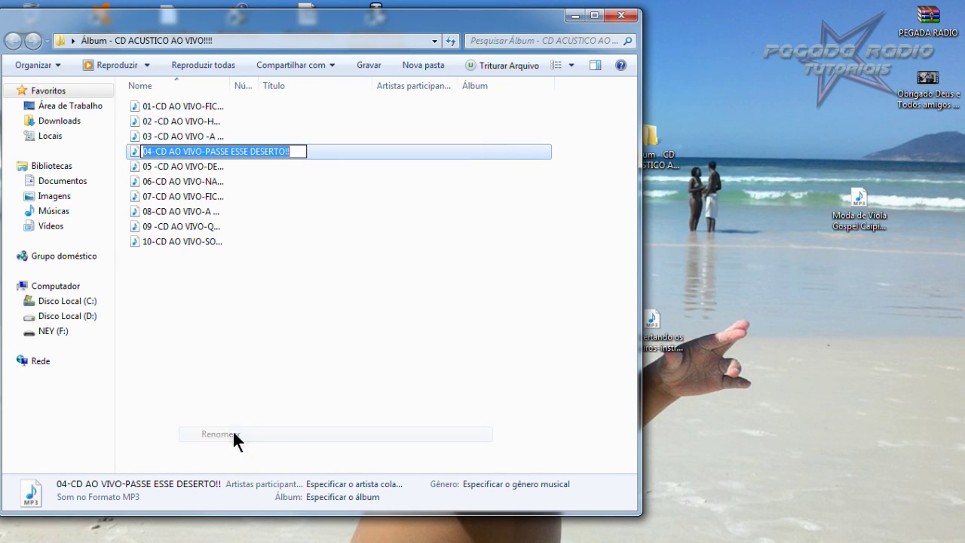
left_click(293, 151)
key("BackSpace")
key("BackSpace")
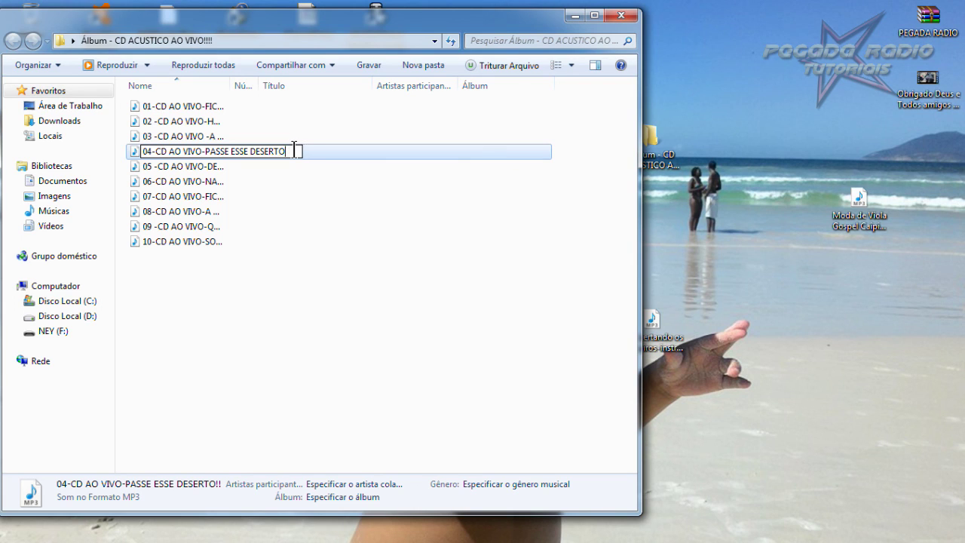
left_click(282, 340)
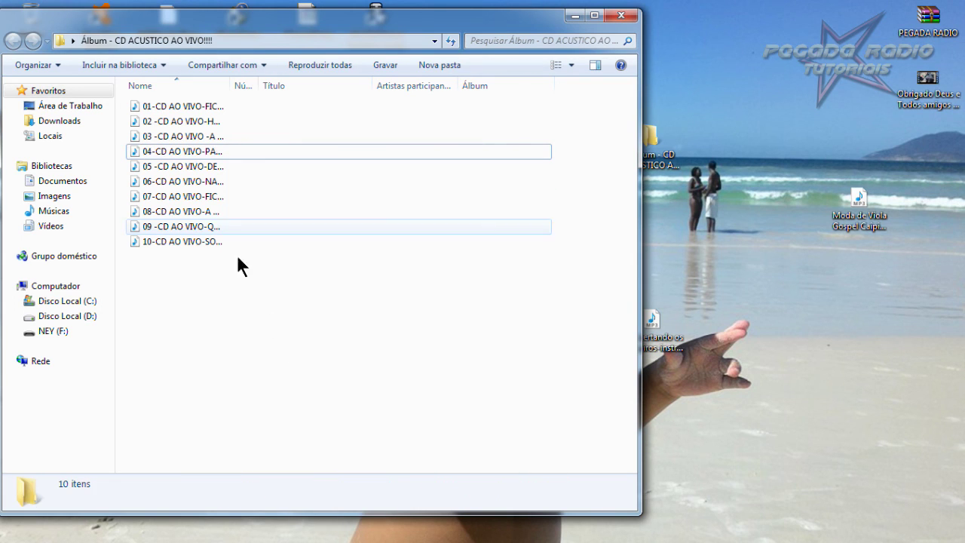
- Delete the second "E" of "DESEJO" in the fifth track's file name and restore it
left_click(178, 164)
right_click(178, 168)
left_click(237, 446)
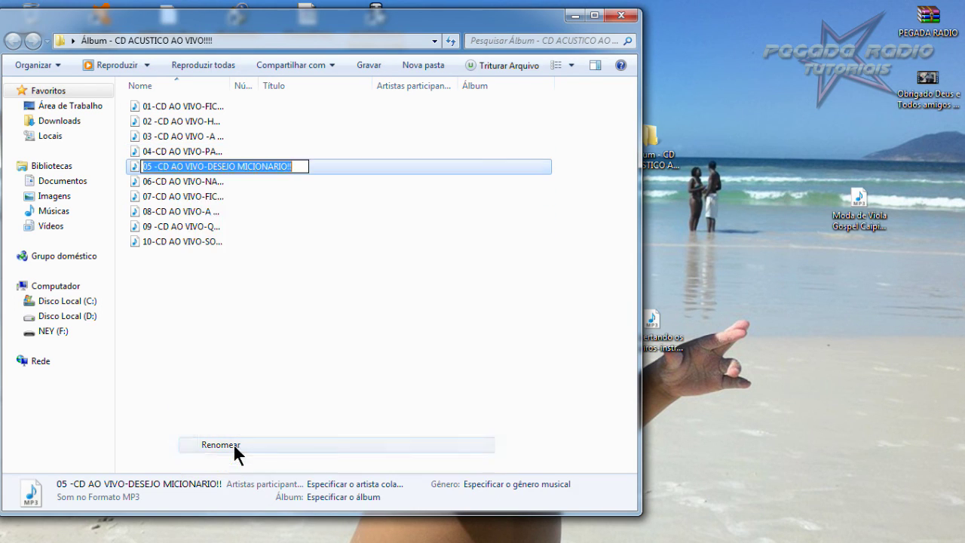
left_click(224, 164)
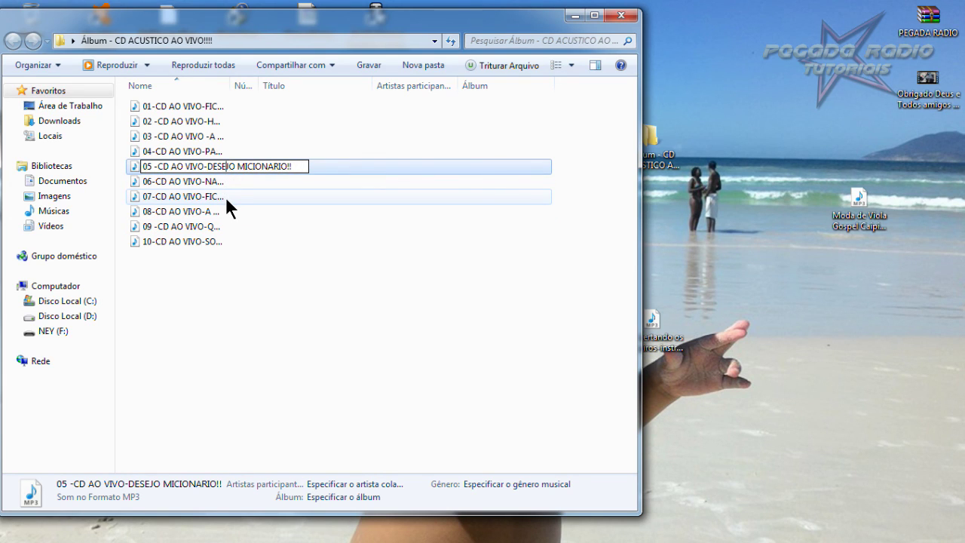
key("BackSpace")
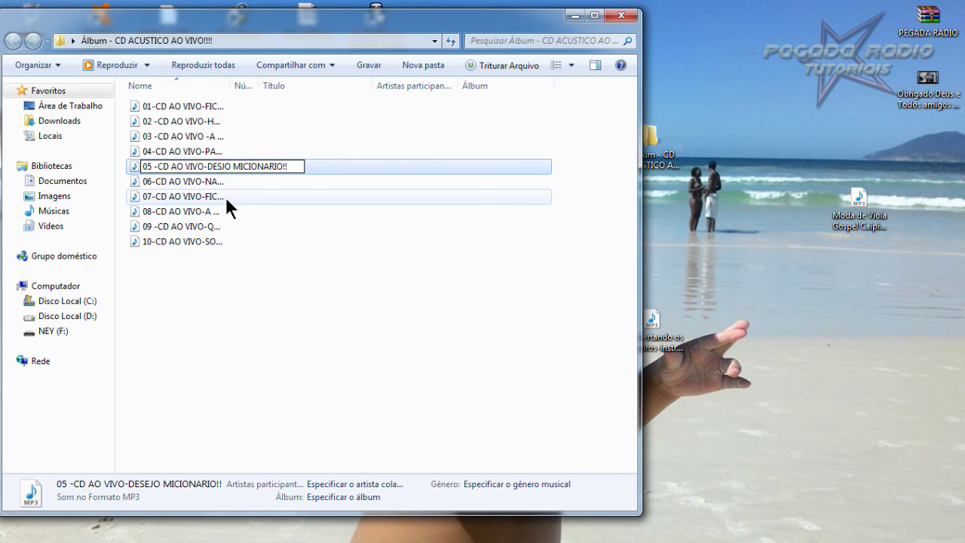
type("E")
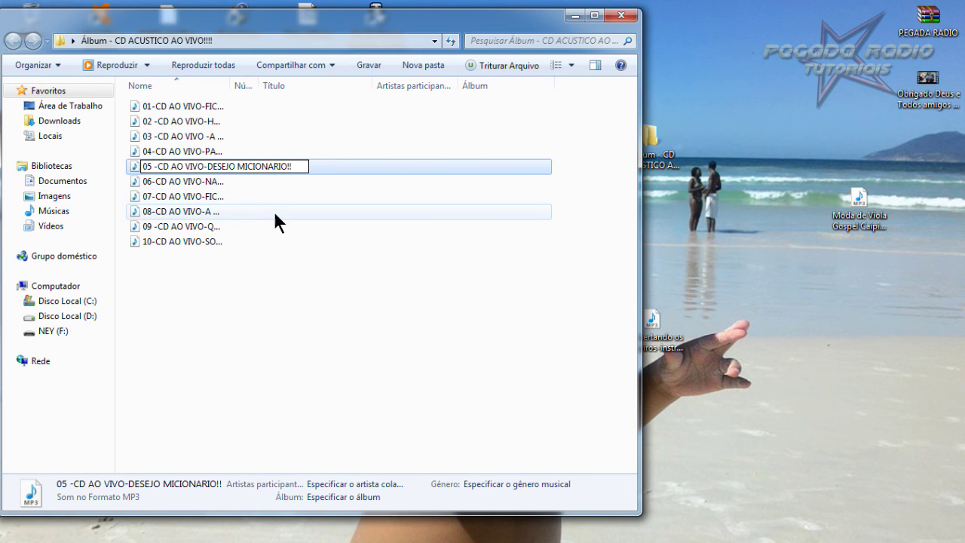
left_click(236, 329)
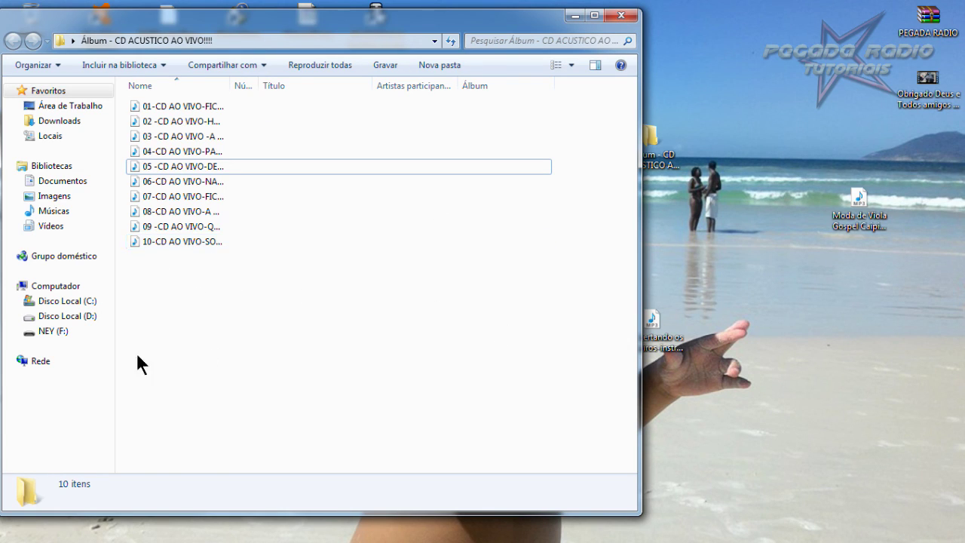
- Check the file names of the ninth, tenth and first tracks and close the album folder
left_click(187, 228)
left_click(188, 241)
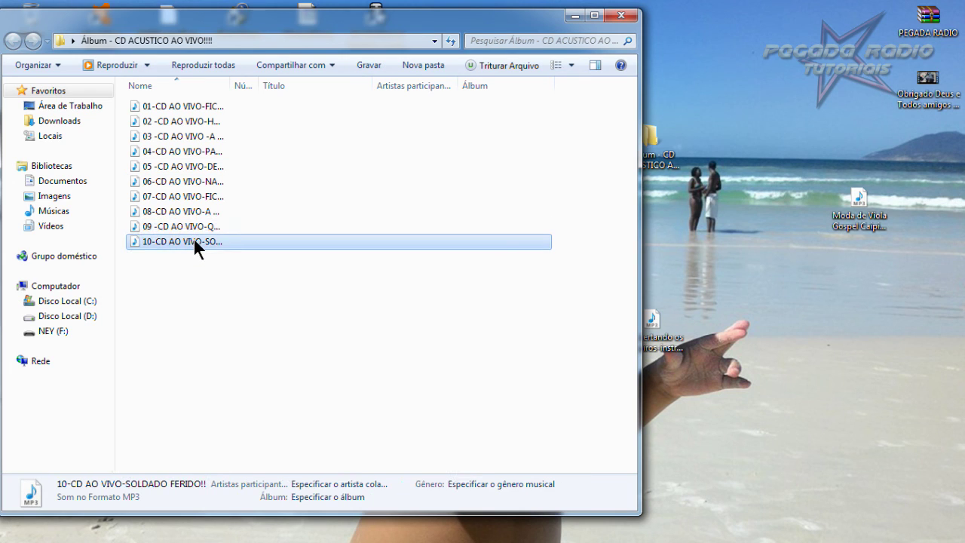
left_click(189, 107)
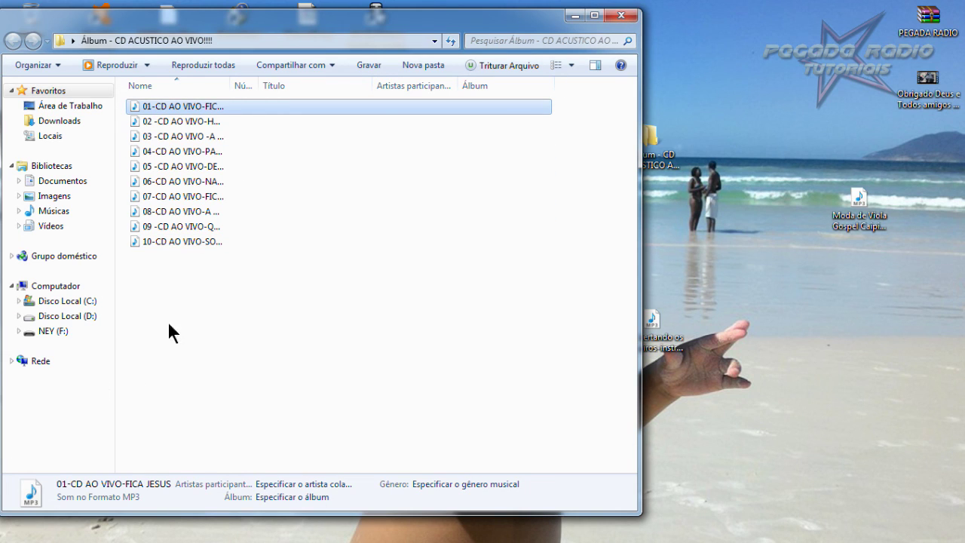
left_click(622, 15)
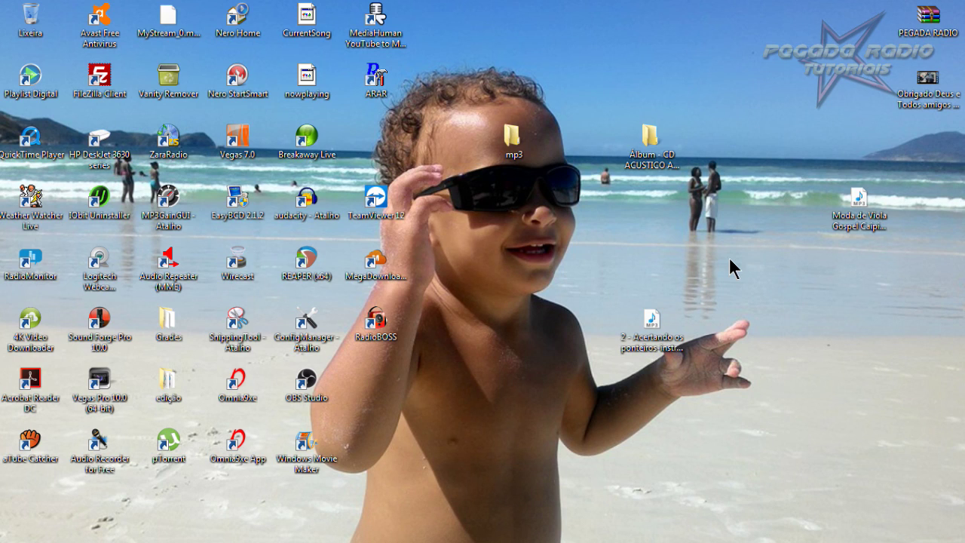
left_click(658, 147)
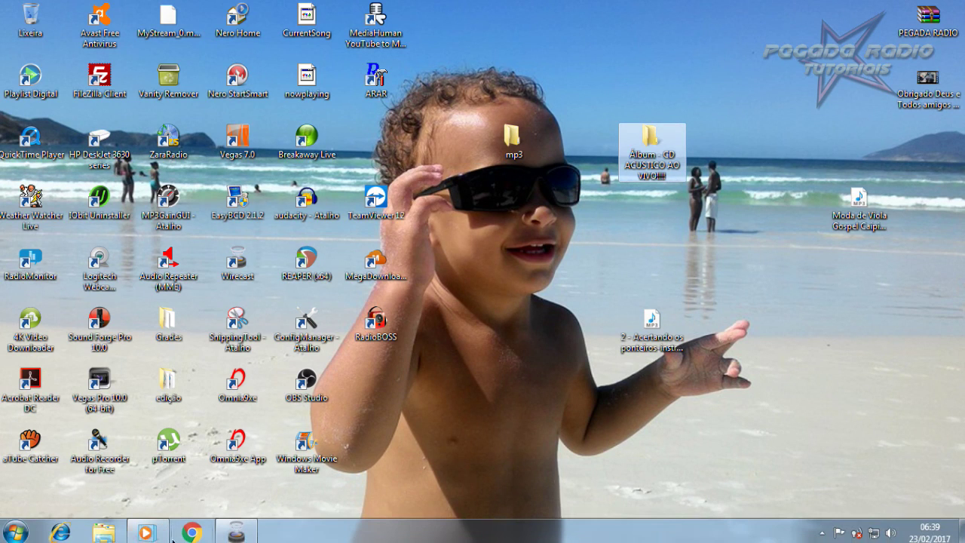
- Switch to Chrome and open the YouTube video "Gabriela Rocha - Creio em Ti (Still Believe) ft. Fernandinho"
left_click(192, 532)
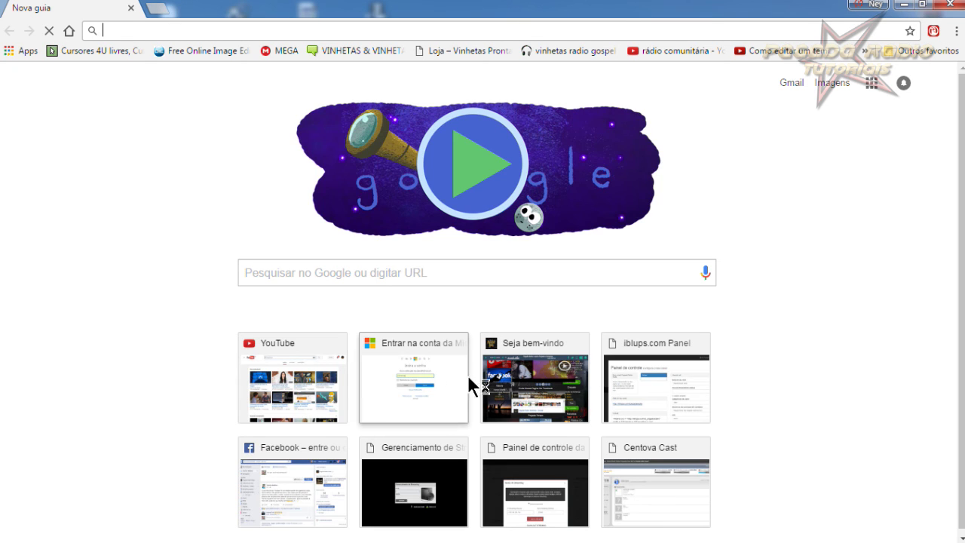
left_click(303, 386)
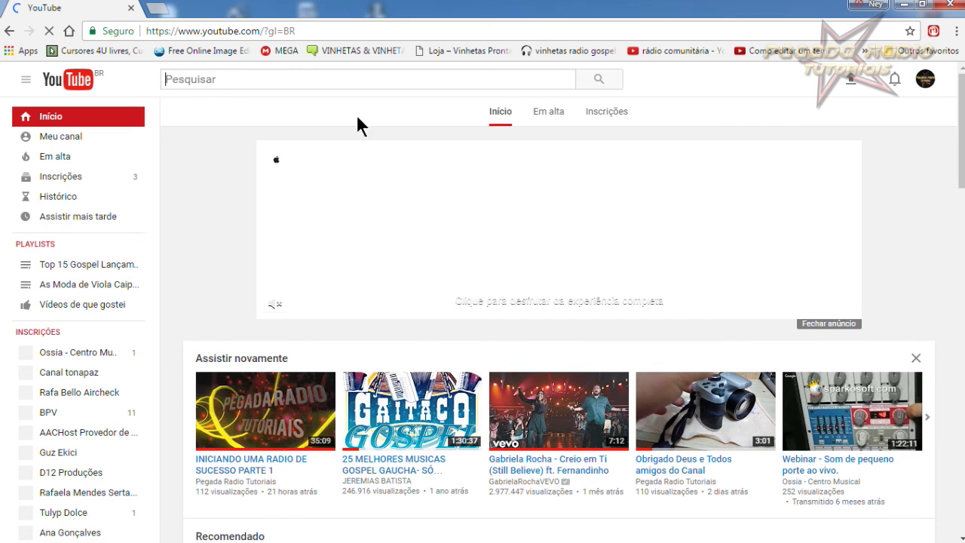
left_click(561, 413)
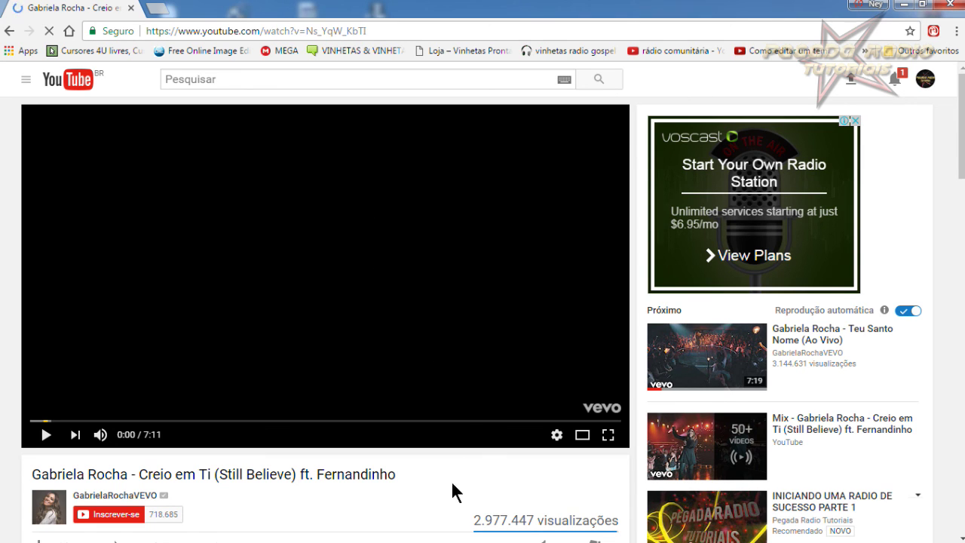
- Examine the video title's parts, comparing "Gabriela Rocha - Creio em Ti" with "(Still Believe) ft. Fernandinho", including the parentheses
scroll(4, 407, "down", 2)
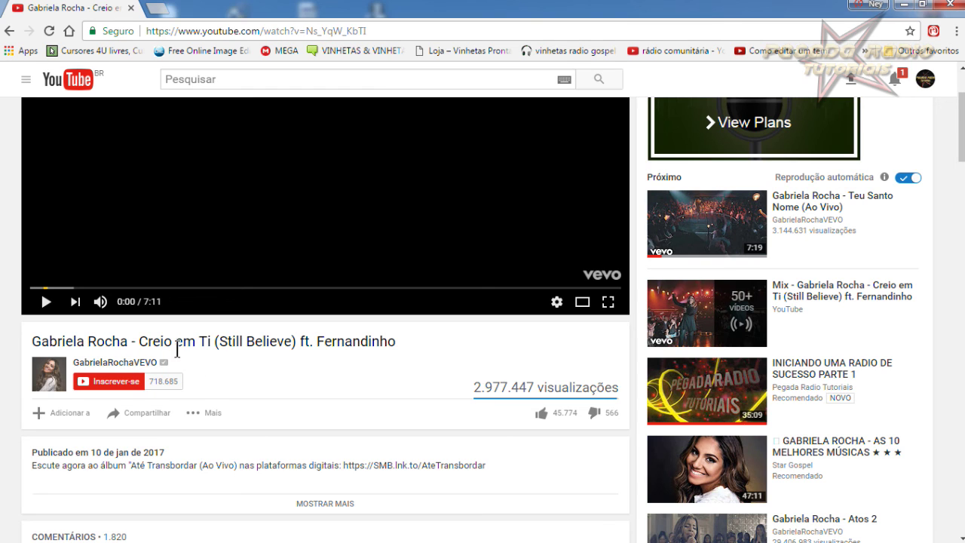
left_click_drag(210, 342, 24, 347)
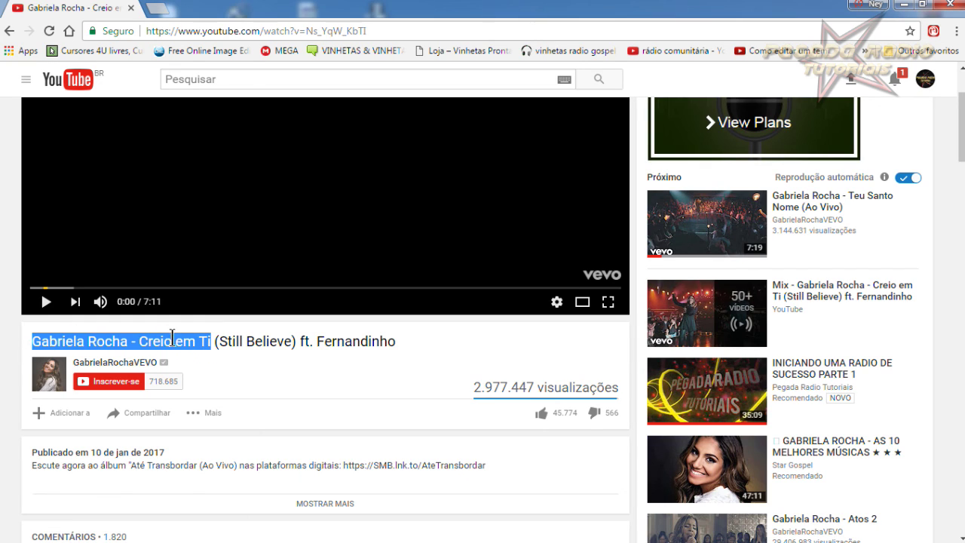
left_click_drag(215, 341, 407, 353)
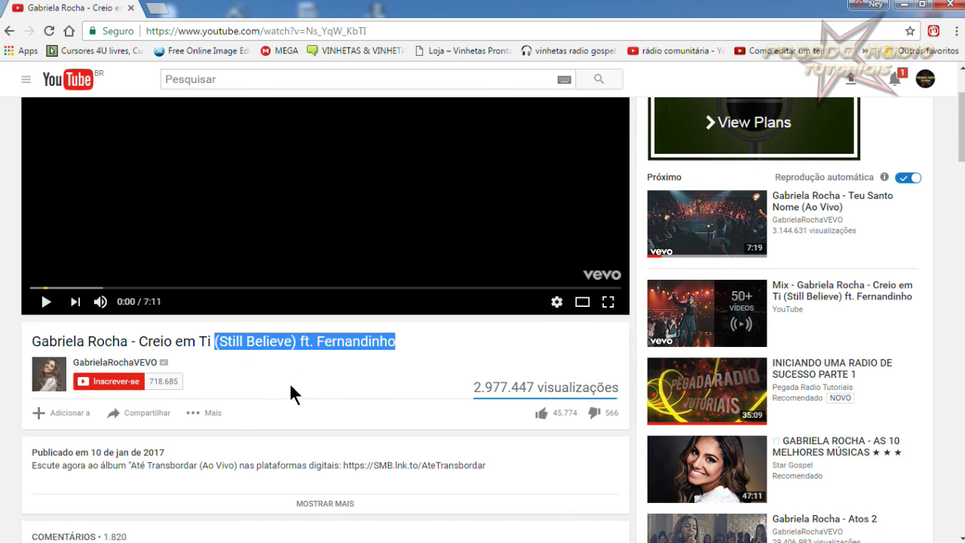
left_click(295, 342)
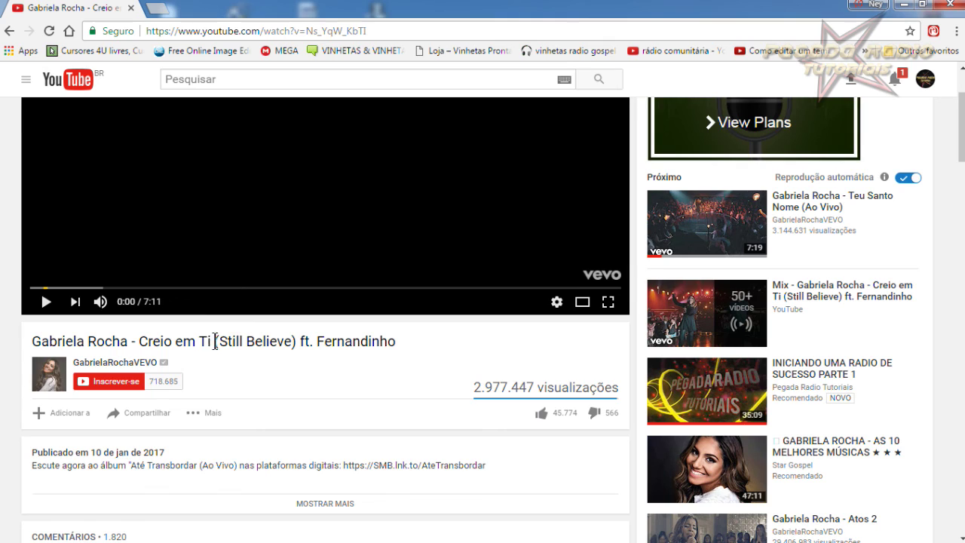
left_click_drag(218, 345, 199, 345)
left_click_drag(292, 343, 298, 344)
left_click(310, 343)
- Play the opening second of the video and minimize the browser
scroll(15, 389, "up", 1)
left_click(46, 369)
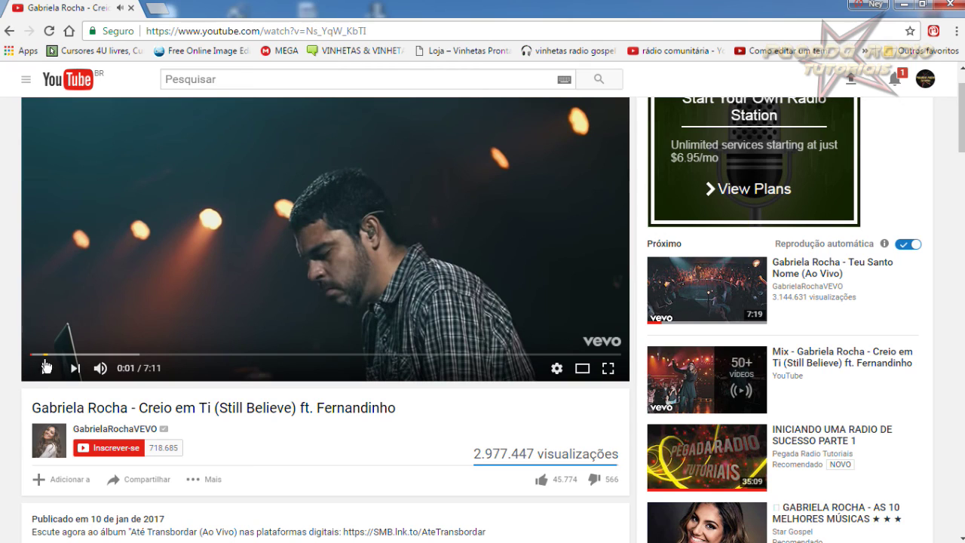
scroll(196, 415, "up", 1)
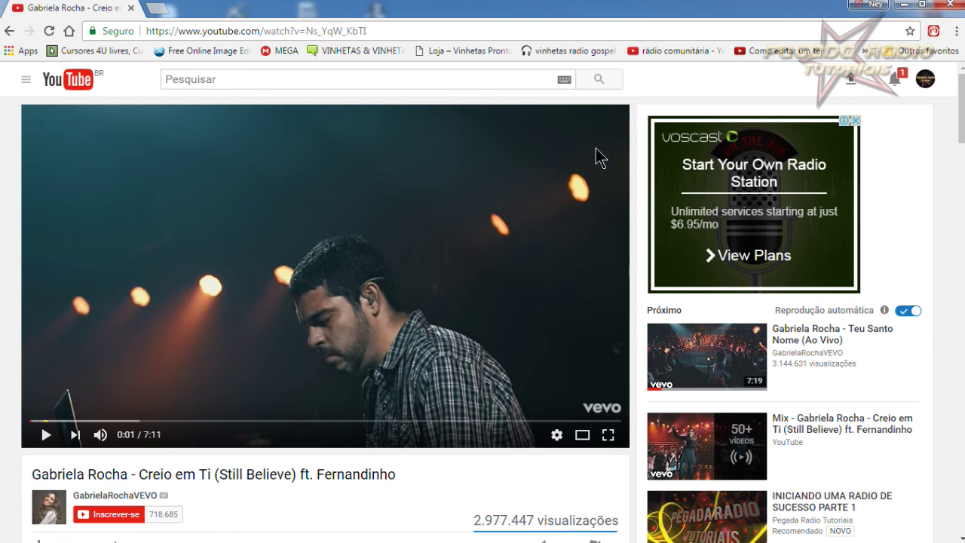
left_click(906, 5)
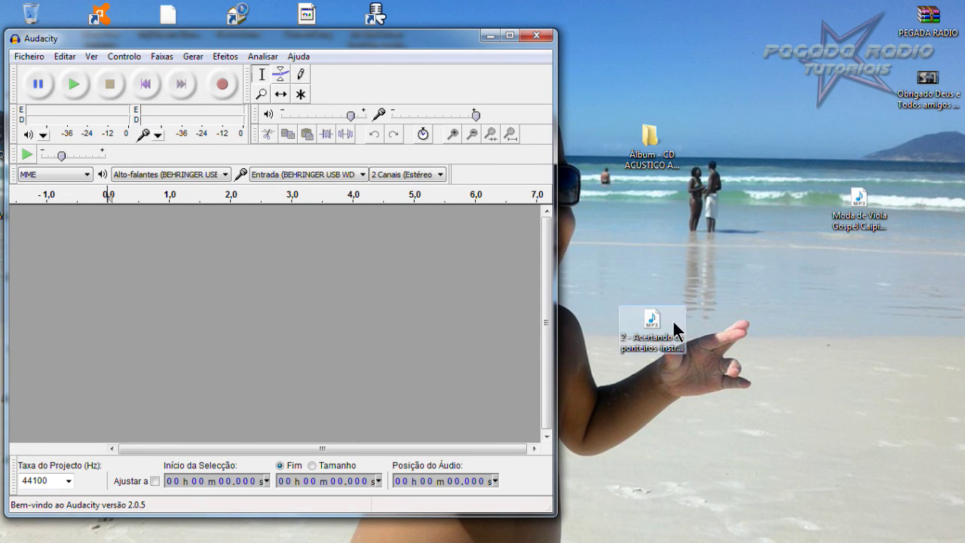
- Import the desktop MP3 "2 - Acertando os ponteiros-instrumental" into Audacity and maximize the window
left_click_drag(662, 328, 426, 332)
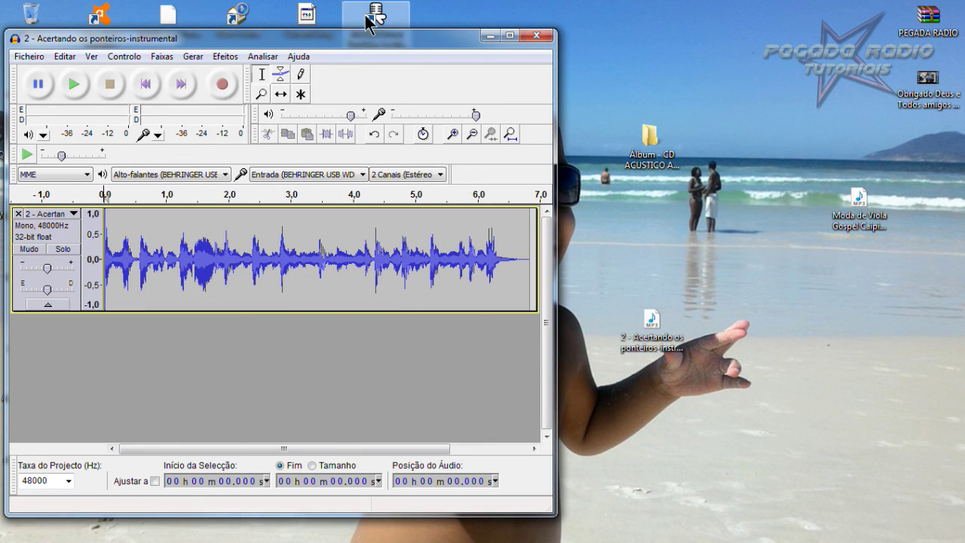
left_click_drag(350, 44, 537, 26)
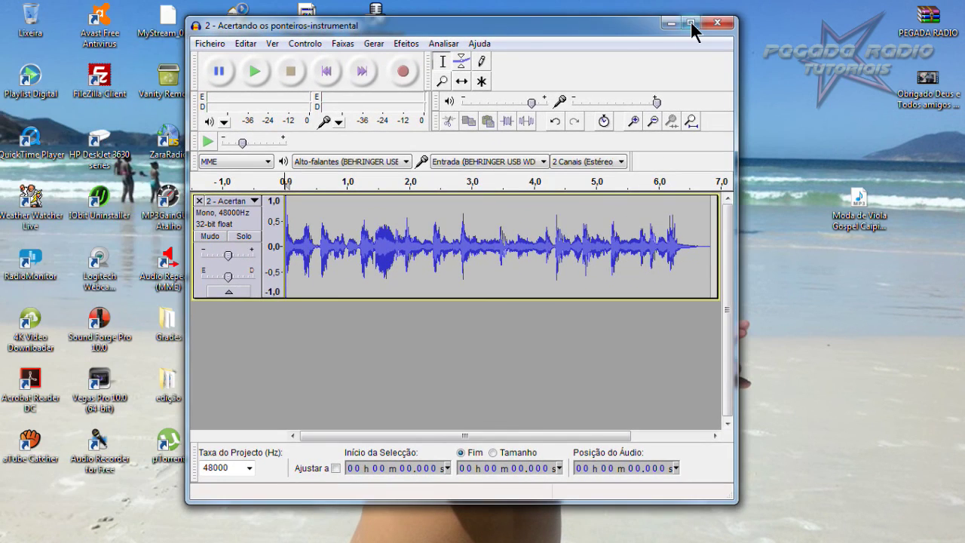
left_click(690, 22)
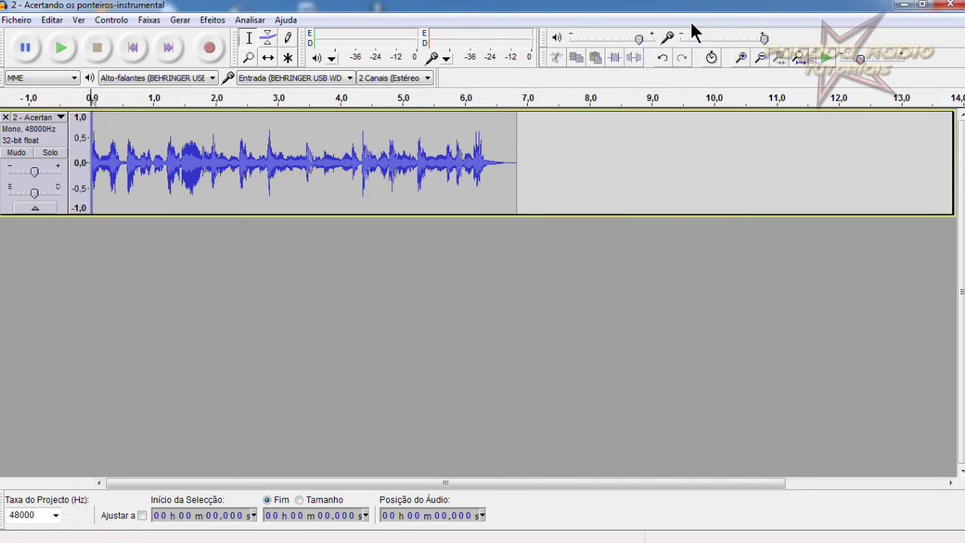
- Delete the silent tail of the imported track from 6.634 s to 7.040 s
left_click(742, 57)
left_click_drag(372, 483, 486, 481)
left_click(740, 164)
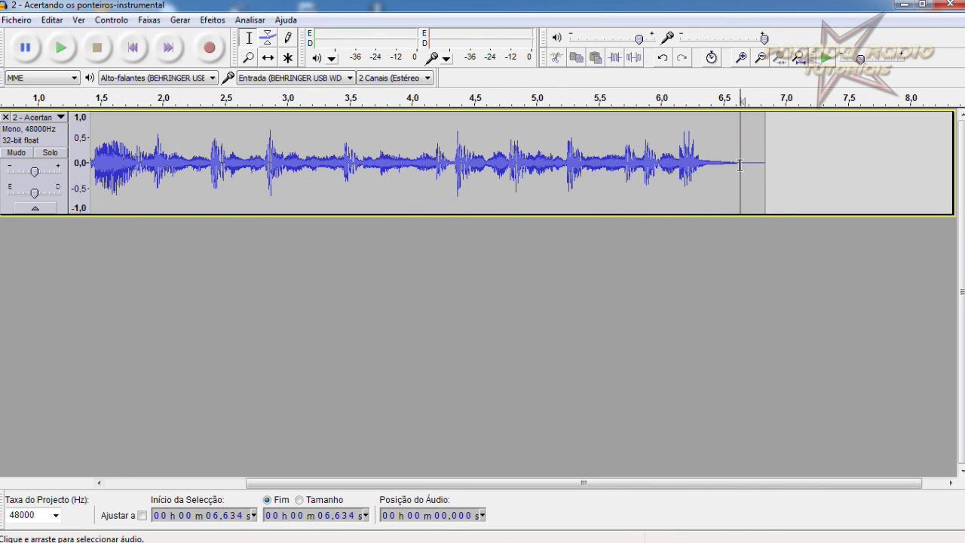
left_click_drag(740, 165, 791, 166)
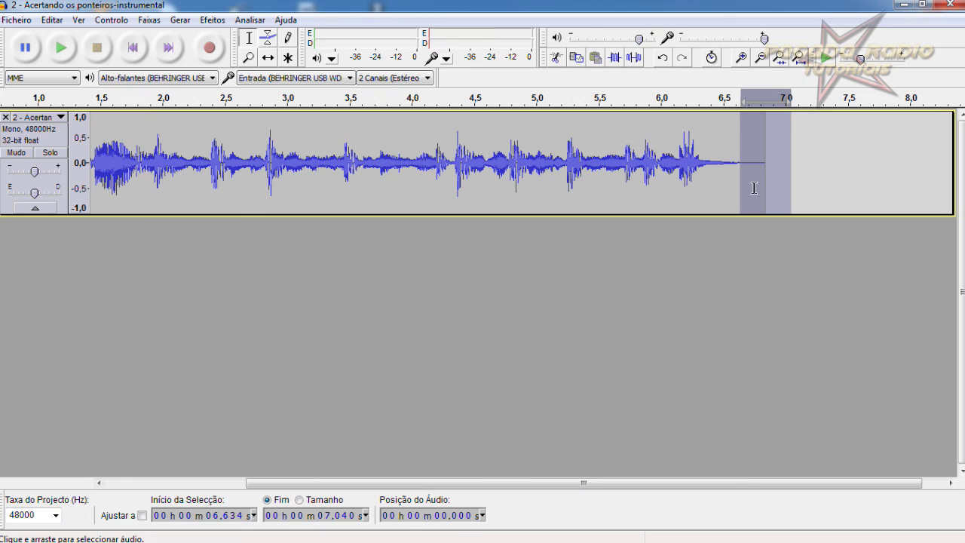
left_click_drag(726, 483, 480, 517)
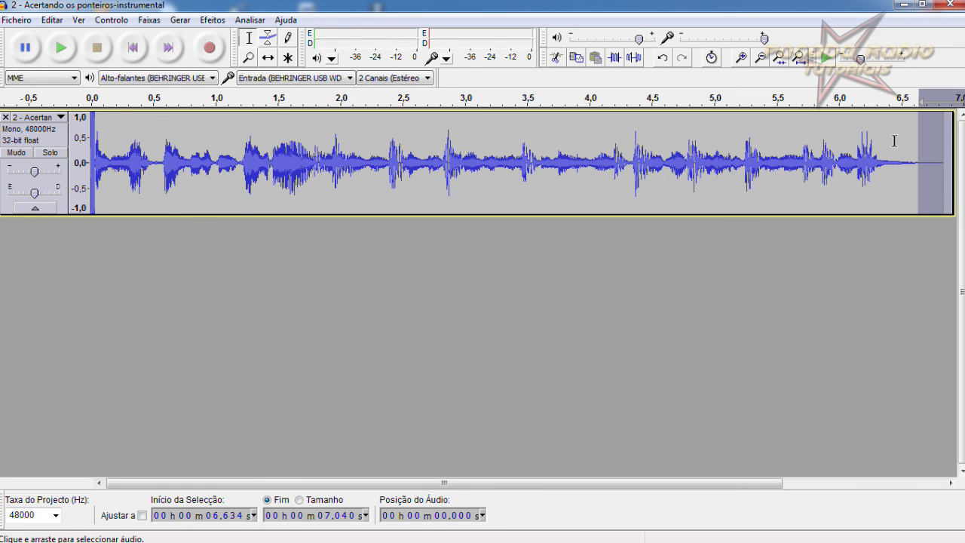
left_click_drag(446, 481, 515, 481)
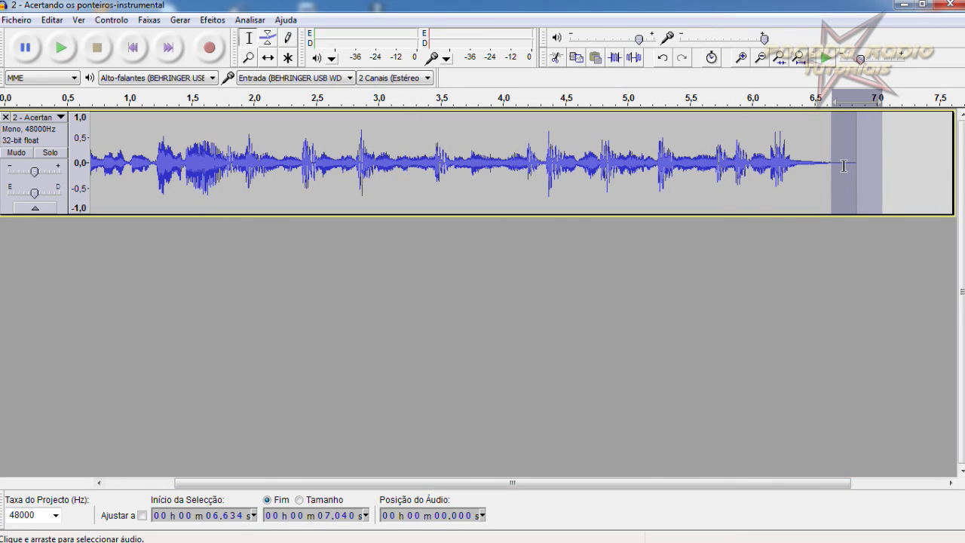
key("Delete")
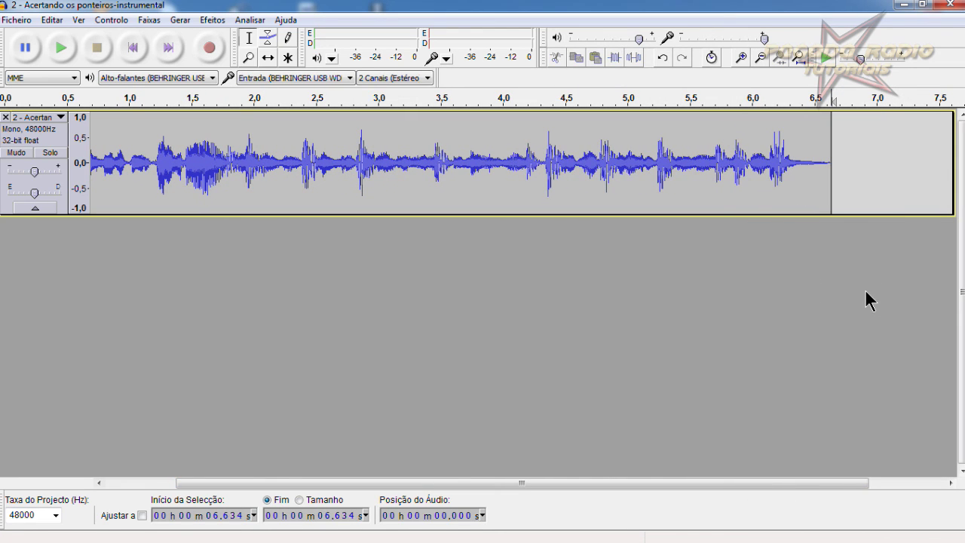
- Select the first 0.080 s at the track's beginning to inspect it, and then select the entire track
left_click_drag(547, 482, 265, 491)
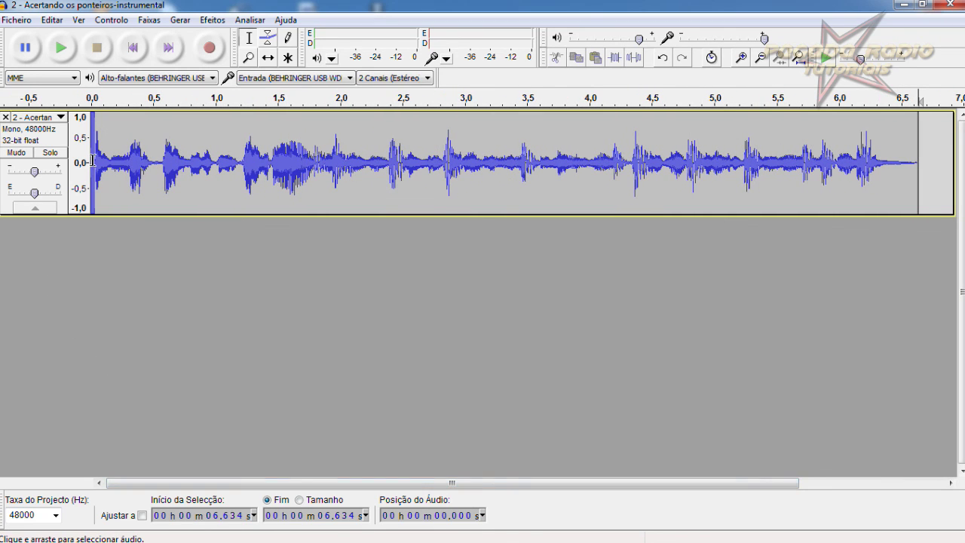
left_click_drag(92, 161, 101, 160)
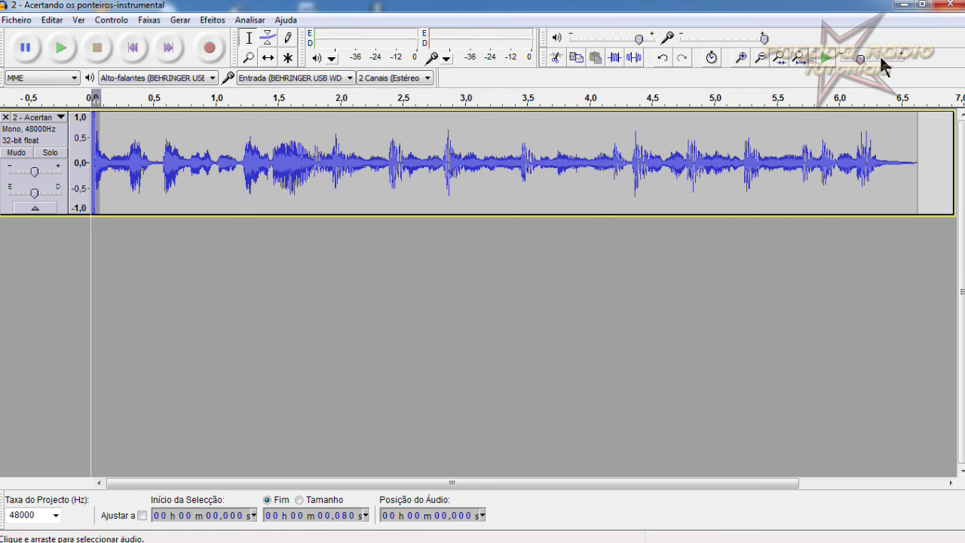
key("ctrl+a")
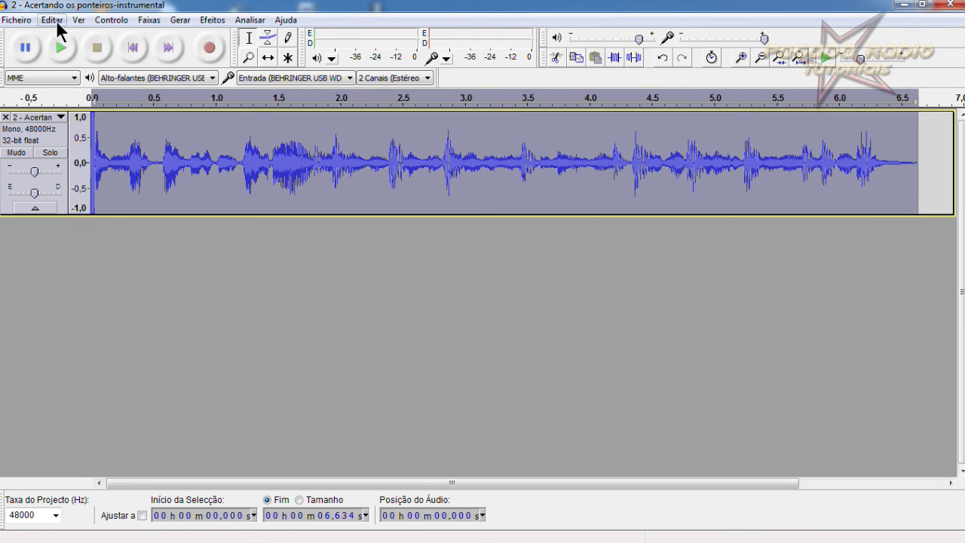
- Close the audio project and view the full name of the "Moda de Viola Gospel Caipira Bruta 2017" MP3 on the desktop
left_click(946, 6)
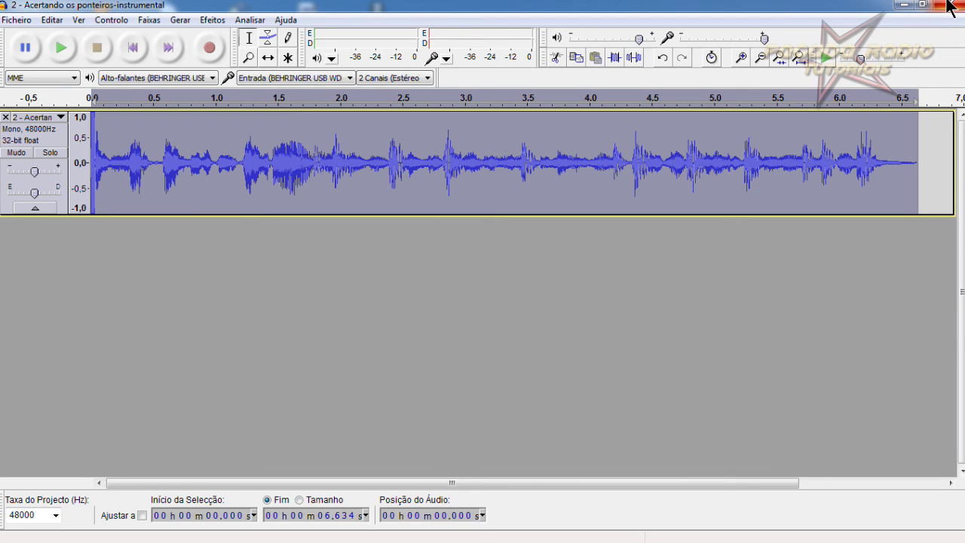
left_click(501, 327)
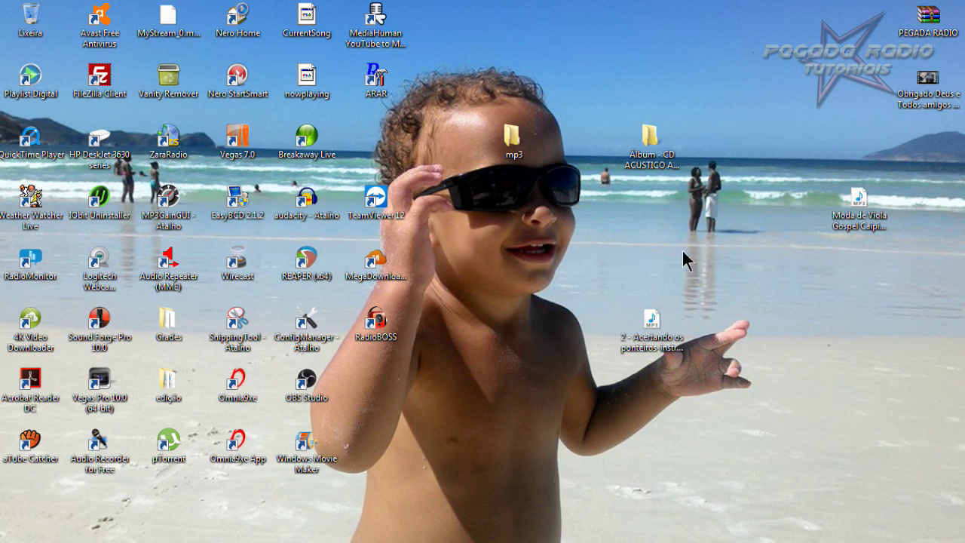
left_click(837, 225)
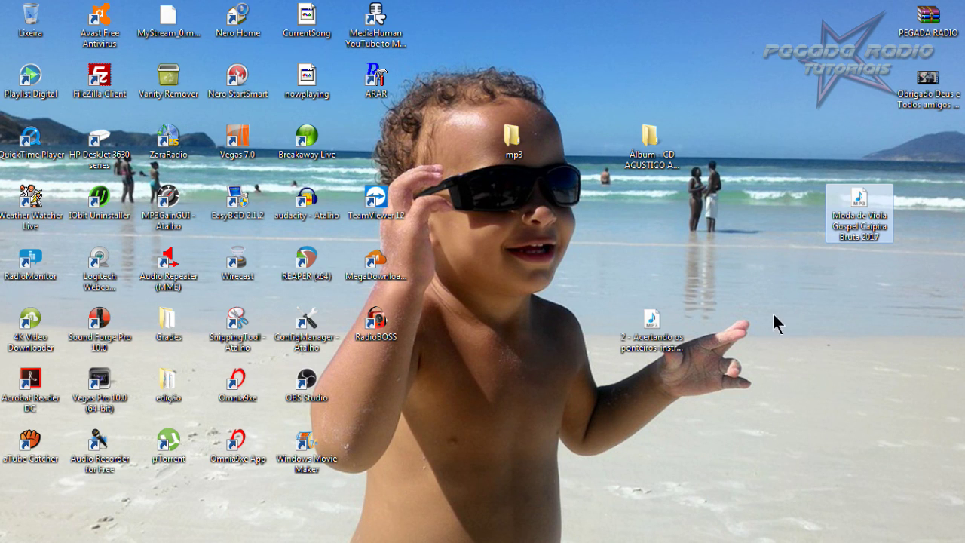
left_click(726, 237)
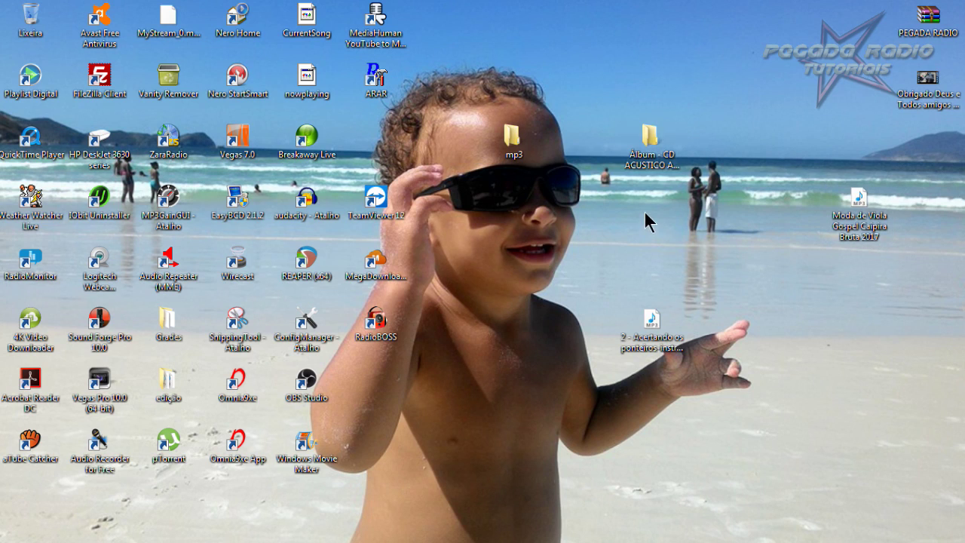